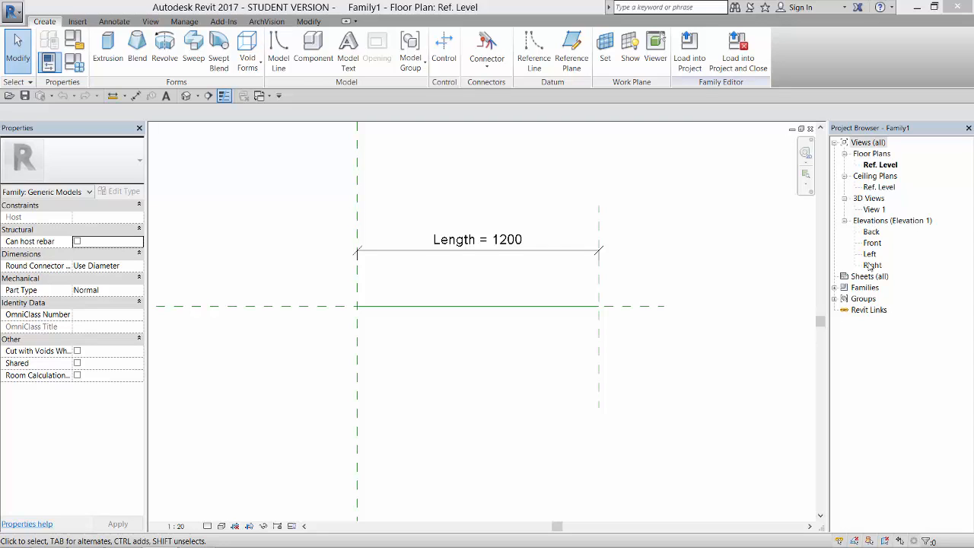
- In the Right elevation, start an extrusion and sketch a circle of radius 30 centred on the intersection of the reference plane and level
double_click(872, 265)
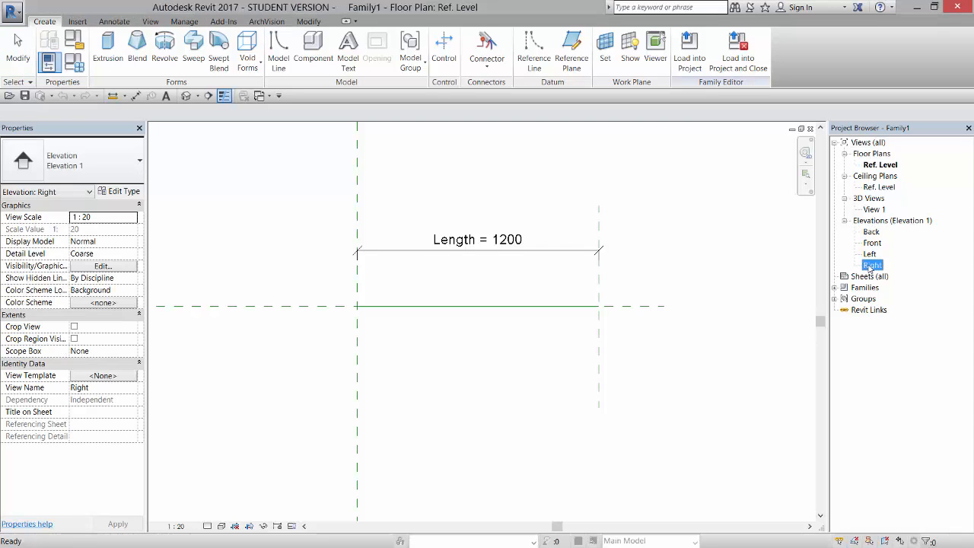
scroll(488, 421, "up", 2)
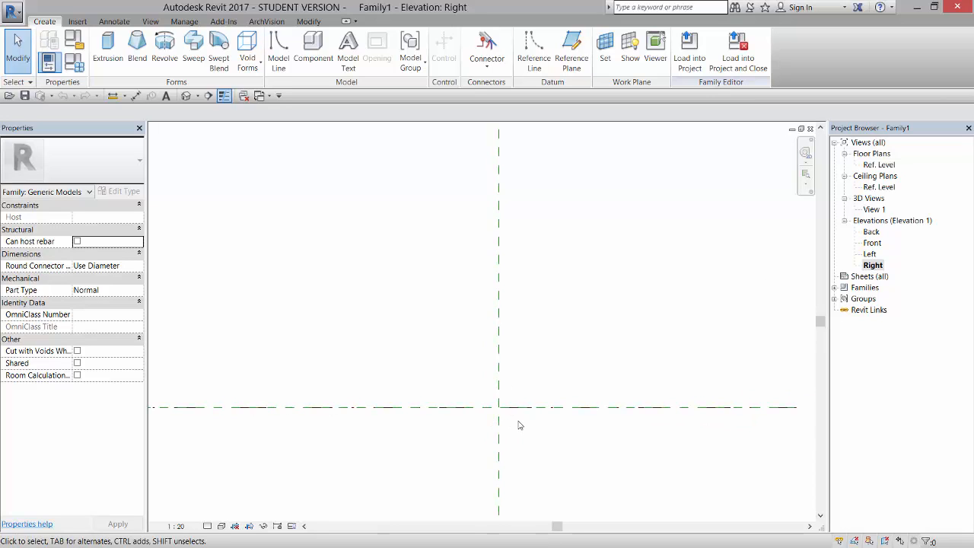
scroll(505, 415, "up", 10)
scroll(498, 407, "down", 3)
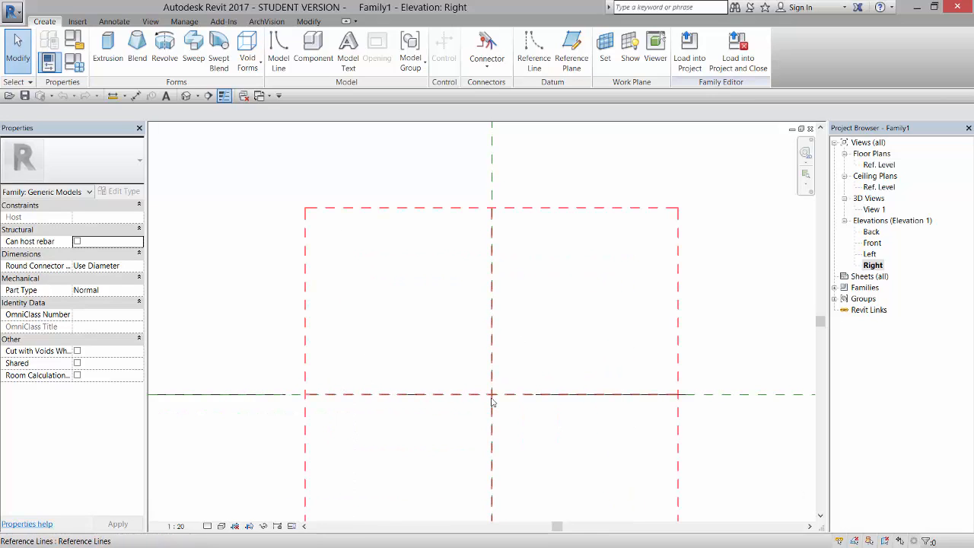
left_click(110, 49)
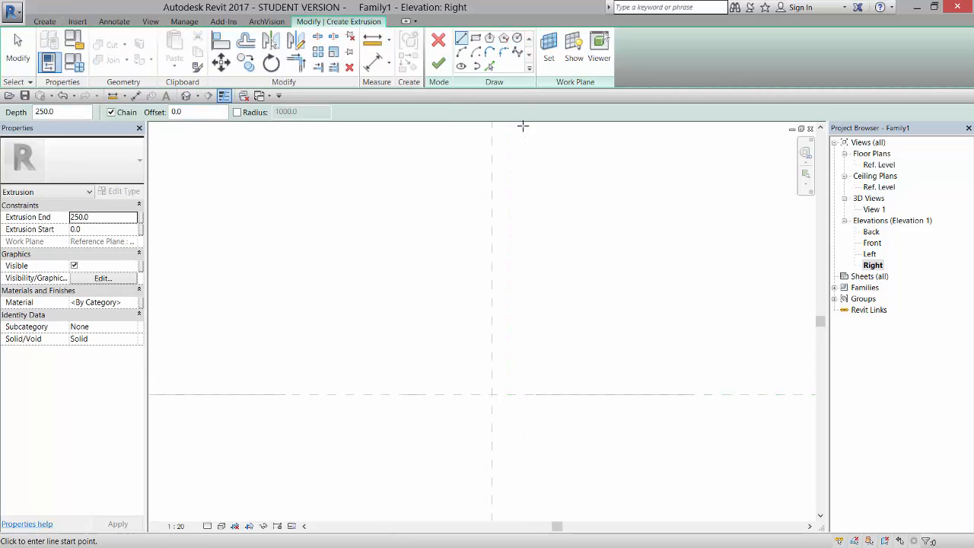
left_click(518, 39)
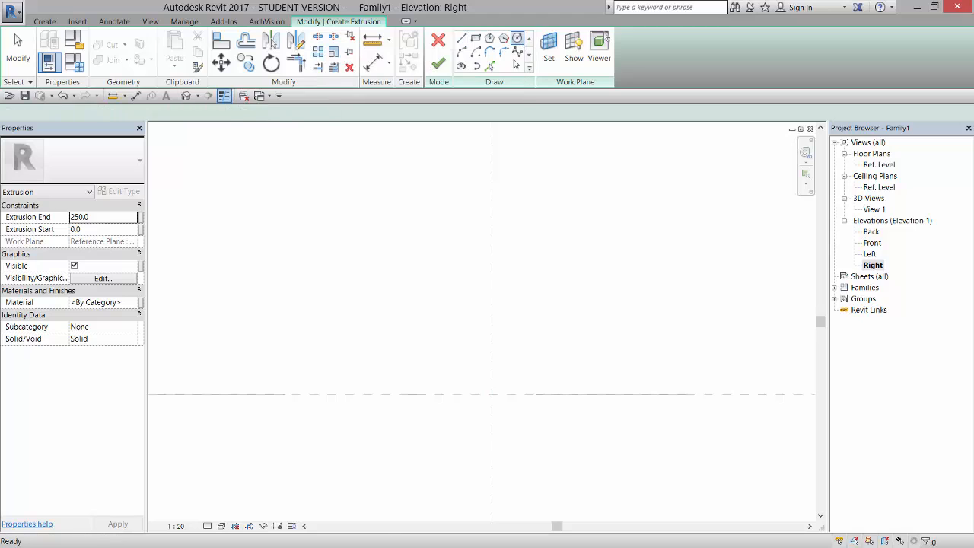
left_click(491, 394)
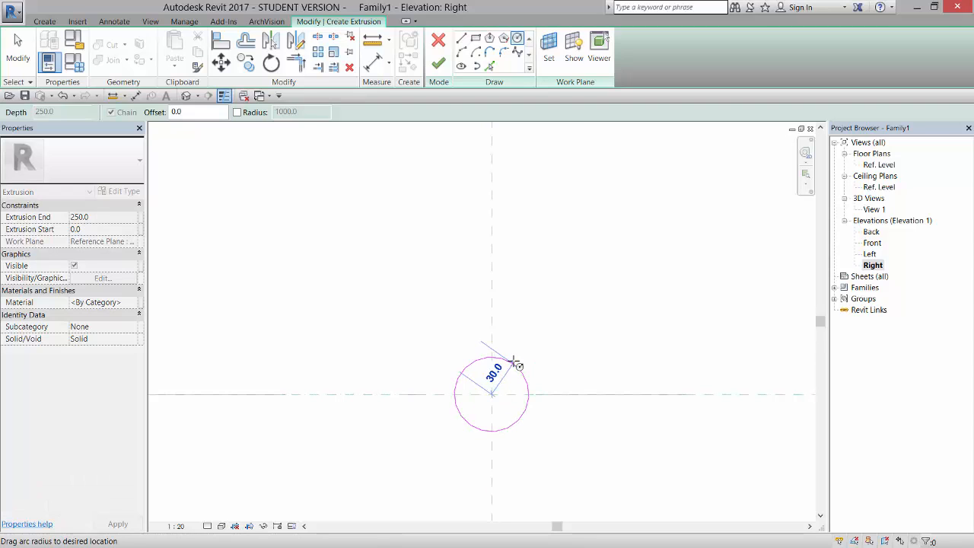
left_click(517, 365)
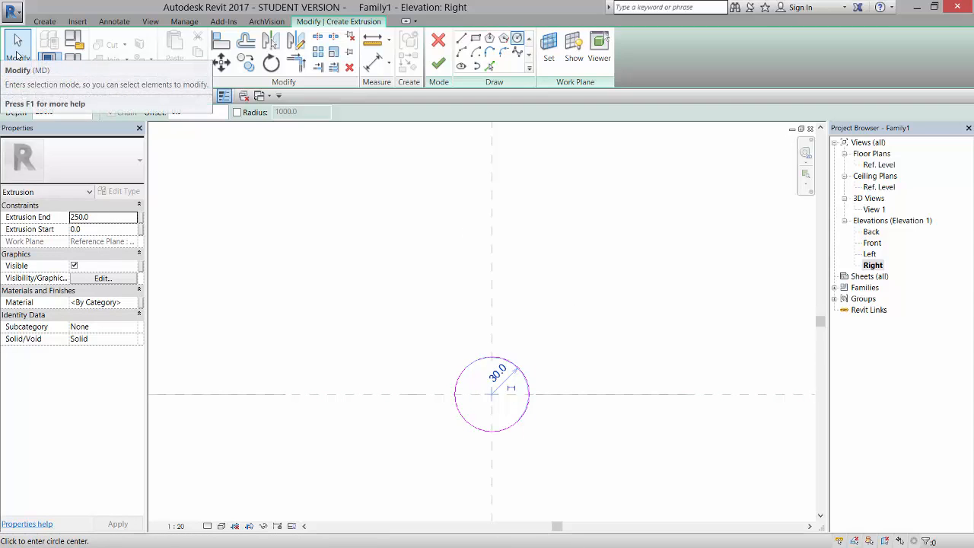
left_click(17, 56)
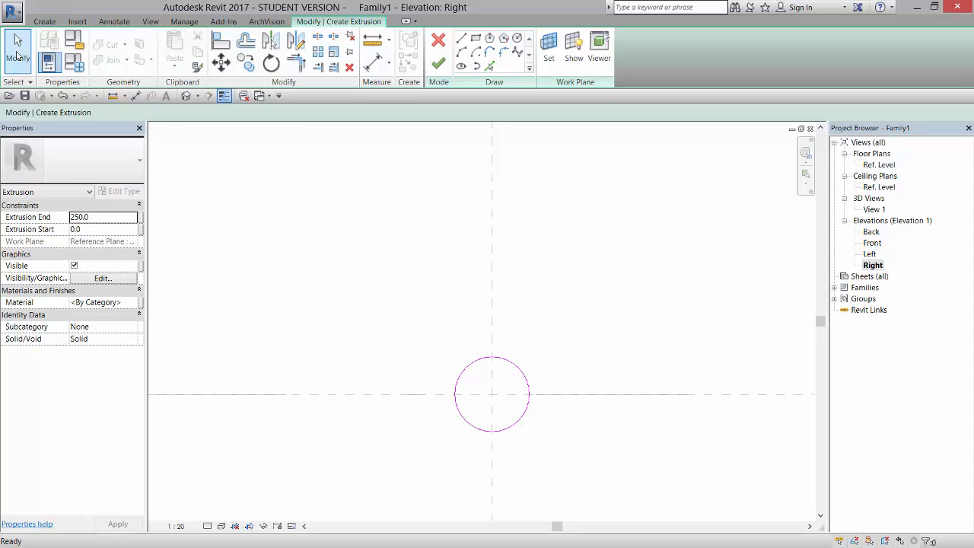
- Convert the sketched circle's temporary radius dimension into a permanent dimension
left_click(518, 370)
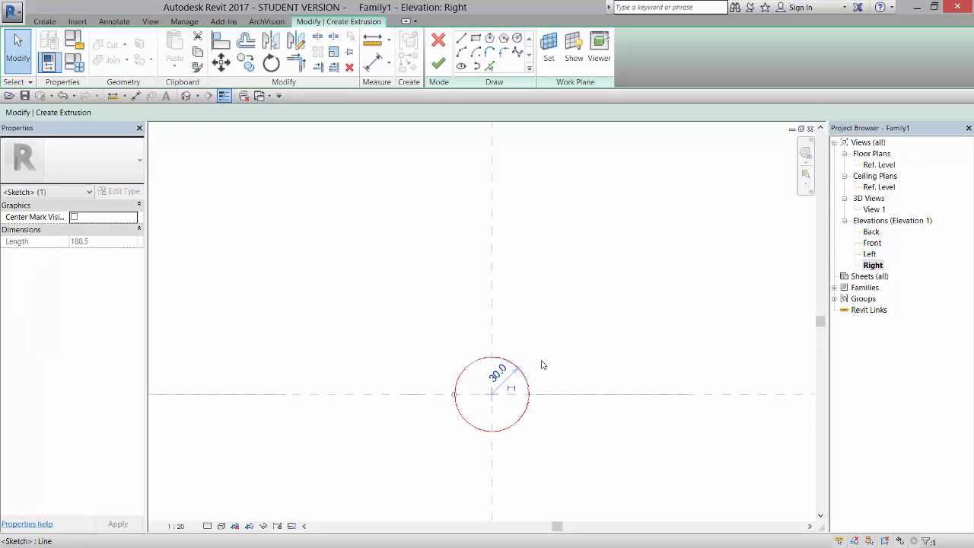
scroll(502, 408, "up", 3)
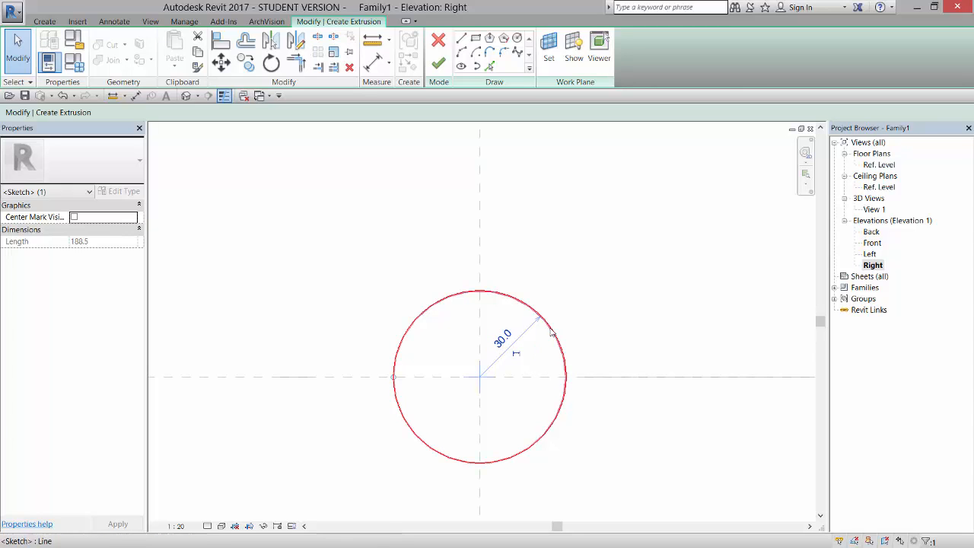
left_click(515, 355)
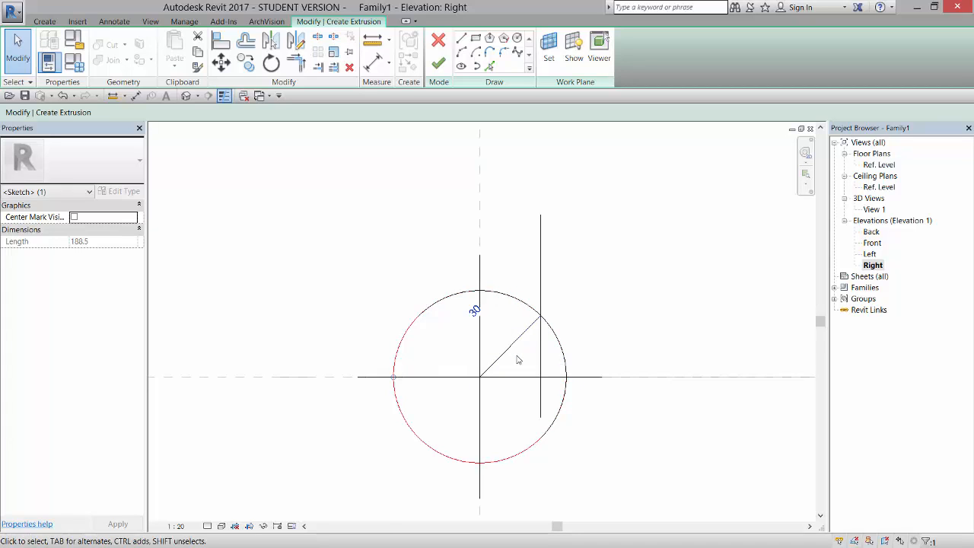
left_click(595, 287)
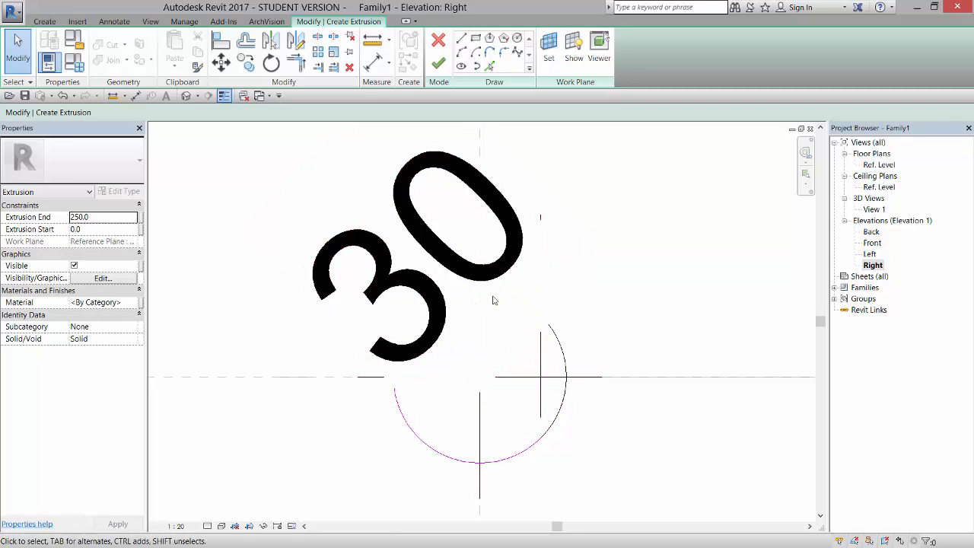
- Set the Right elevation's view scale to 1 : 2 so the radius dimension text fits the circle
left_click(170, 526)
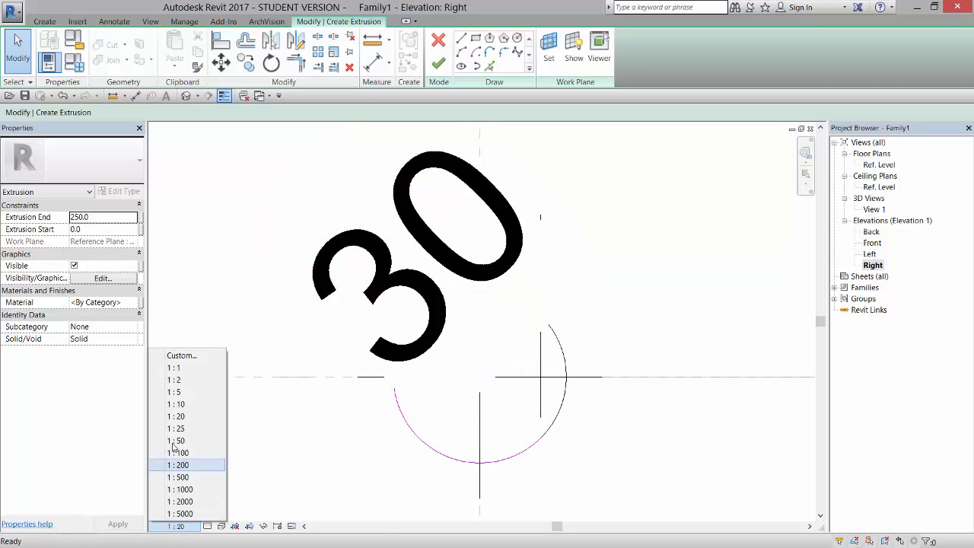
left_click(171, 392)
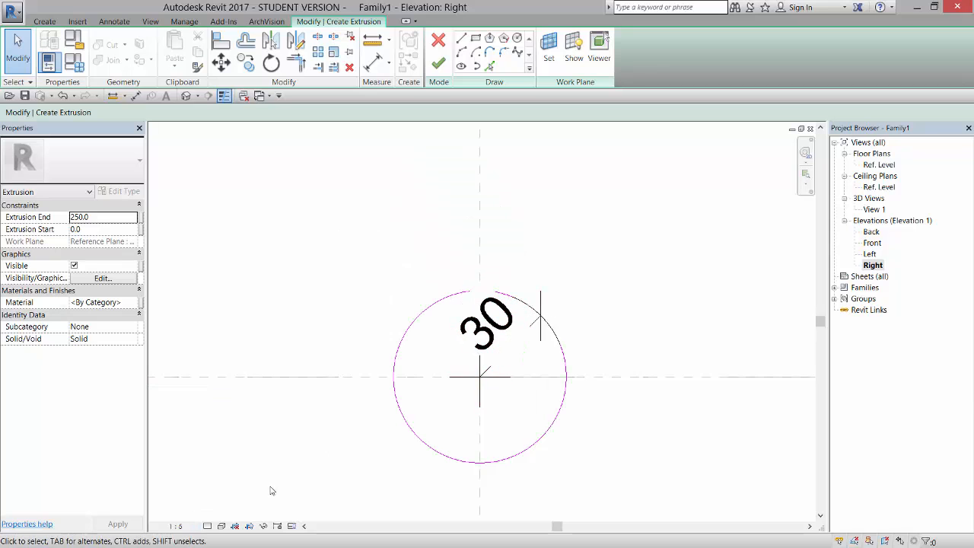
left_click(177, 525)
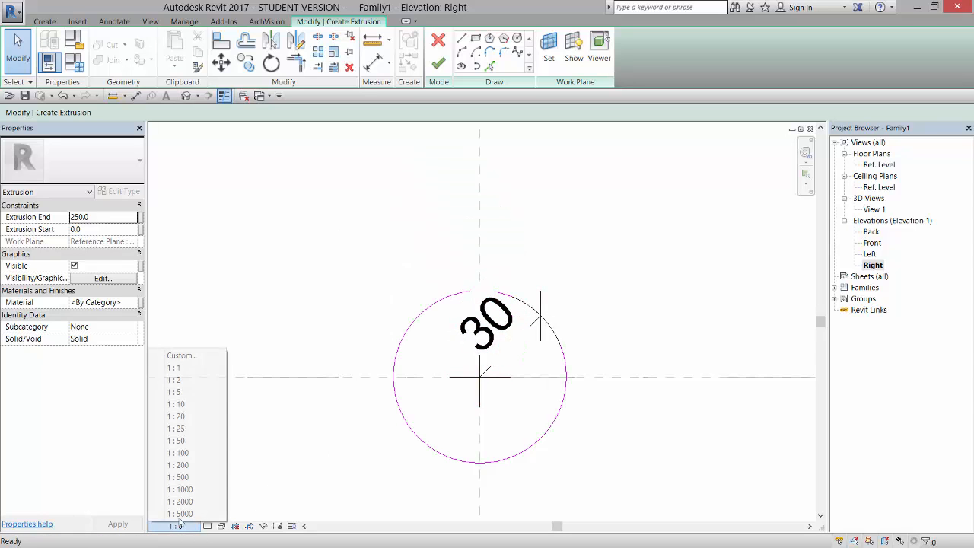
left_click(175, 379)
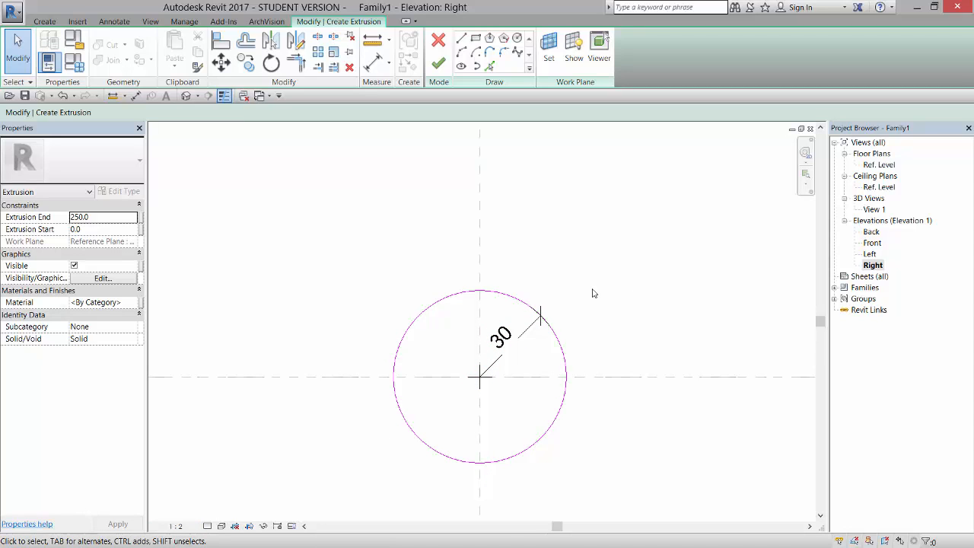
- Label the circle's radius dimension with a new family type parameter named Radius
left_click(538, 321)
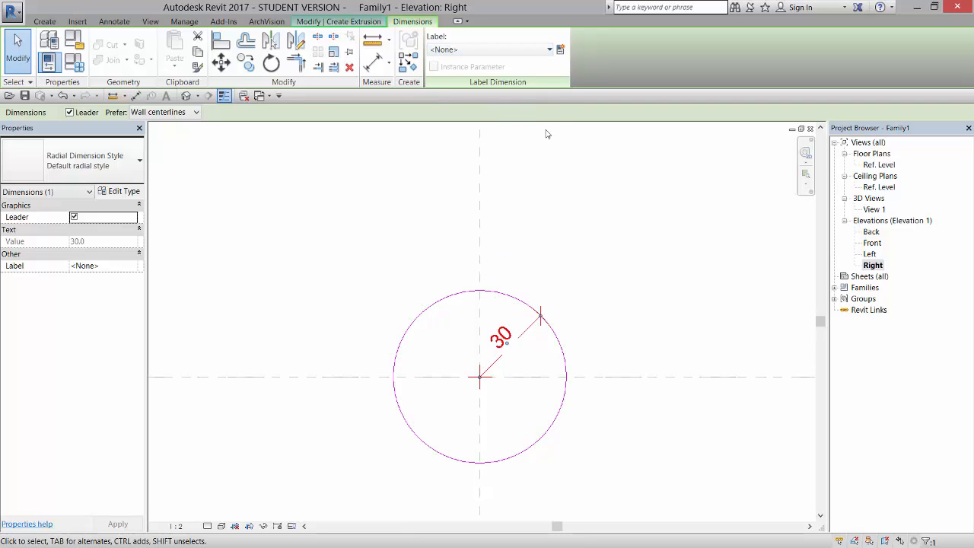
left_click(560, 50)
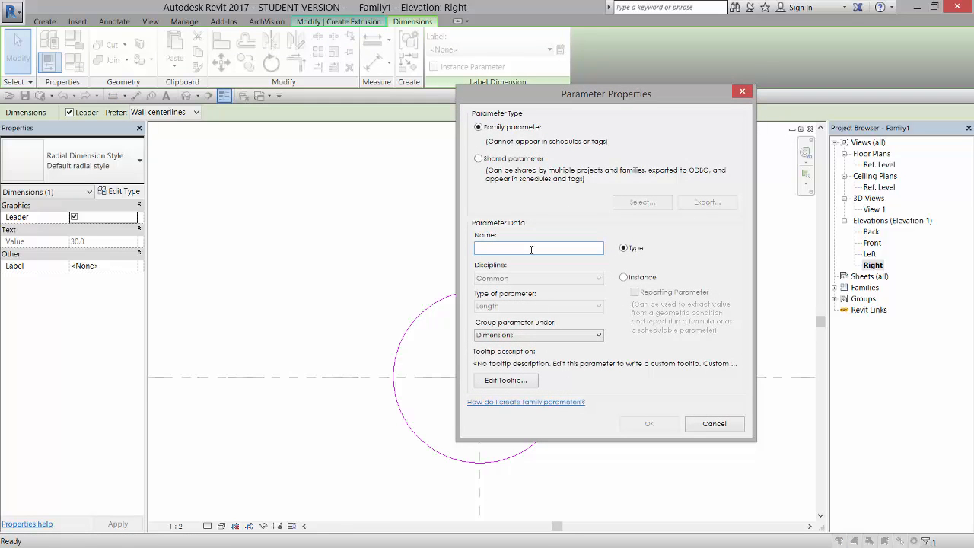
type("Radius")
left_click(649, 425)
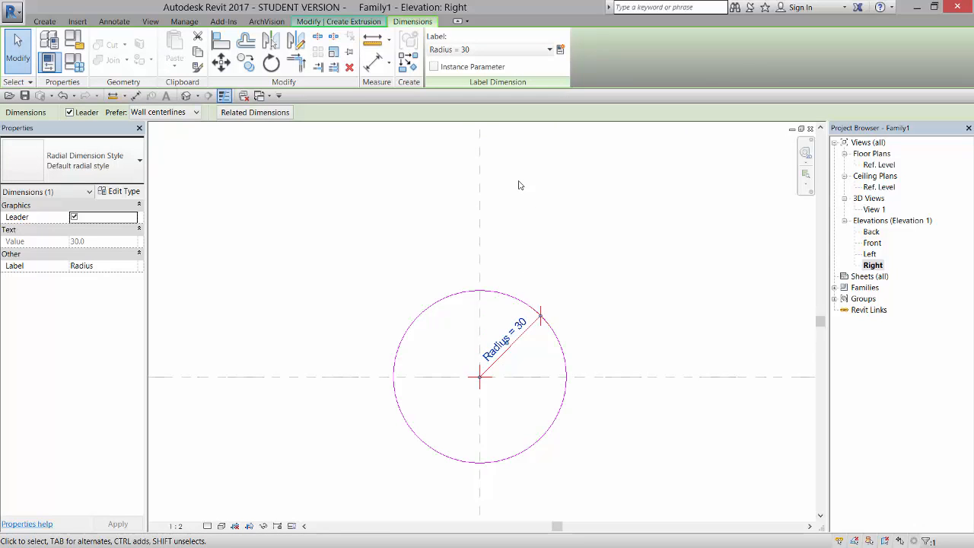
- Finish the circular extrusion at a depth of 250 and show it in the default 3D view
left_click(346, 21)
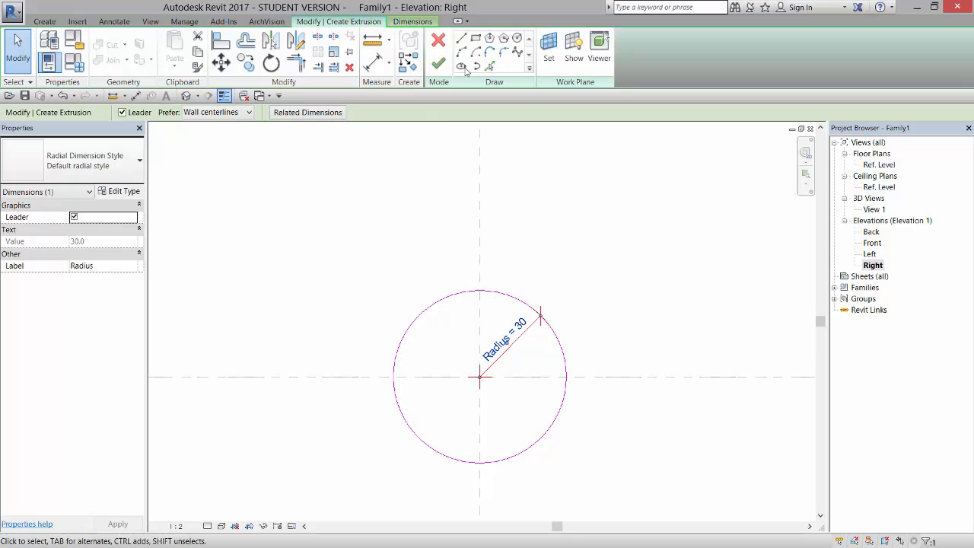
left_click(439, 65)
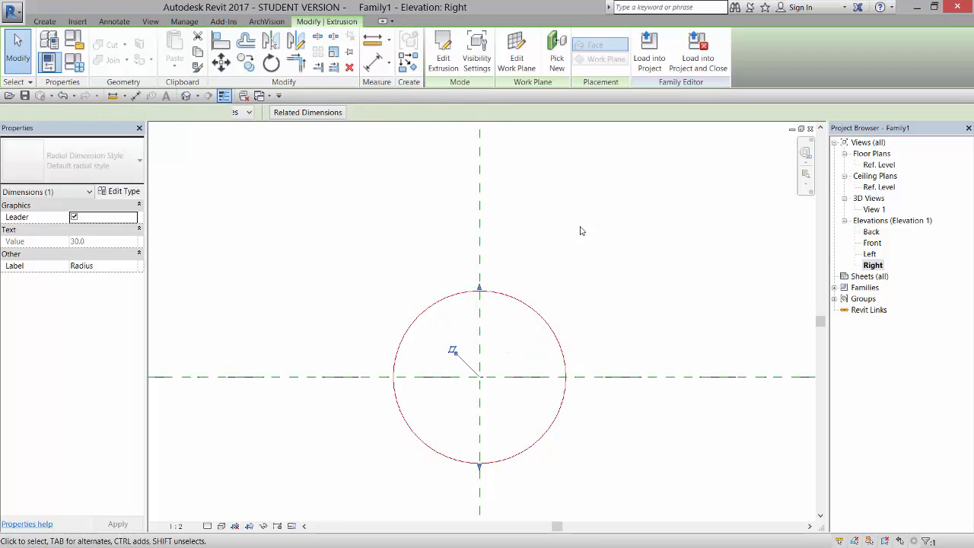
left_click(186, 95)
key("Escape")
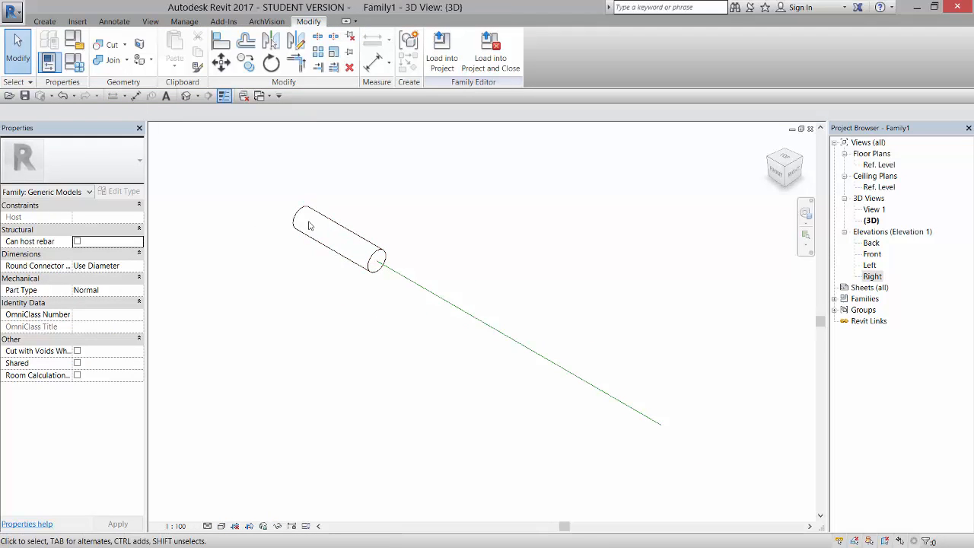
- In the Ref. Level floor plan, stretch the extrusion's free end to the reference plane at the far end of the Length dimension
double_click(878, 165)
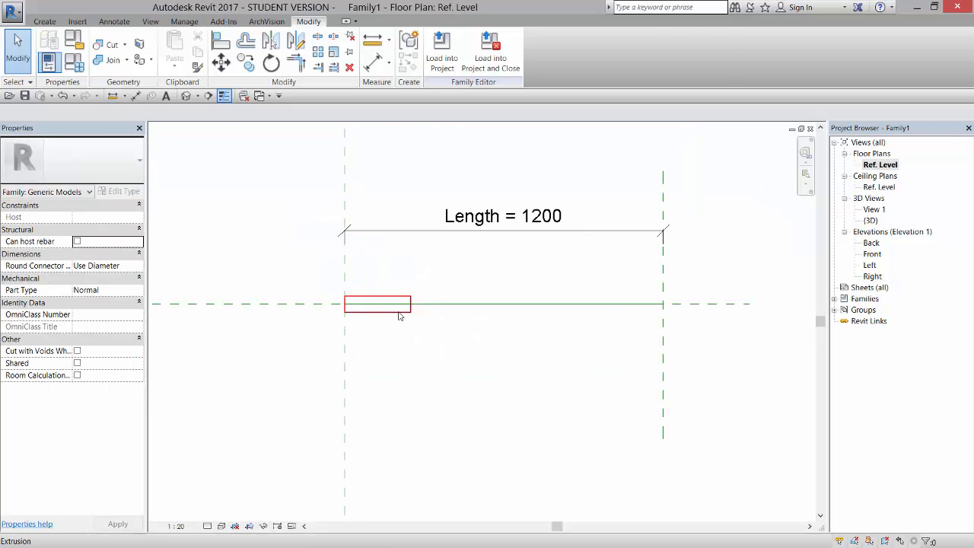
left_click(398, 313)
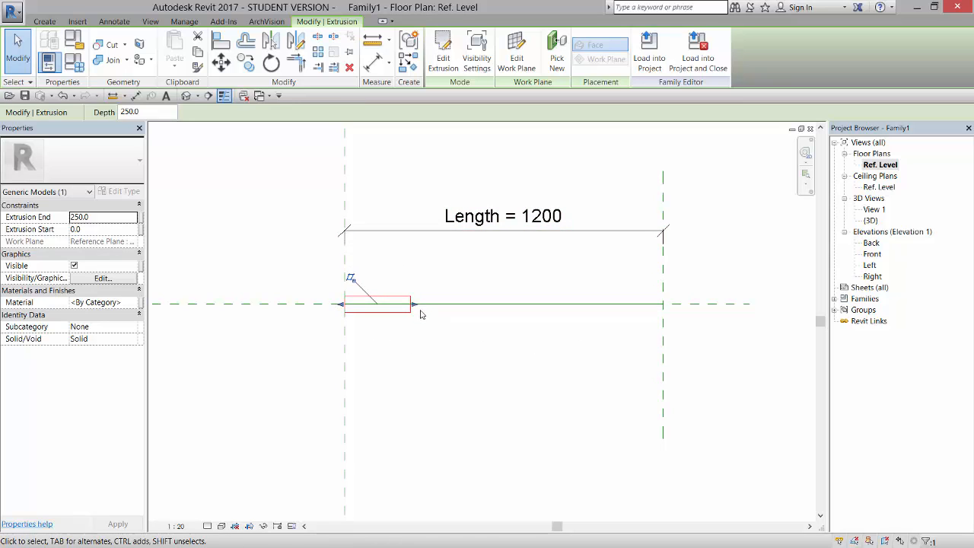
left_click_drag(419, 311, 662, 304)
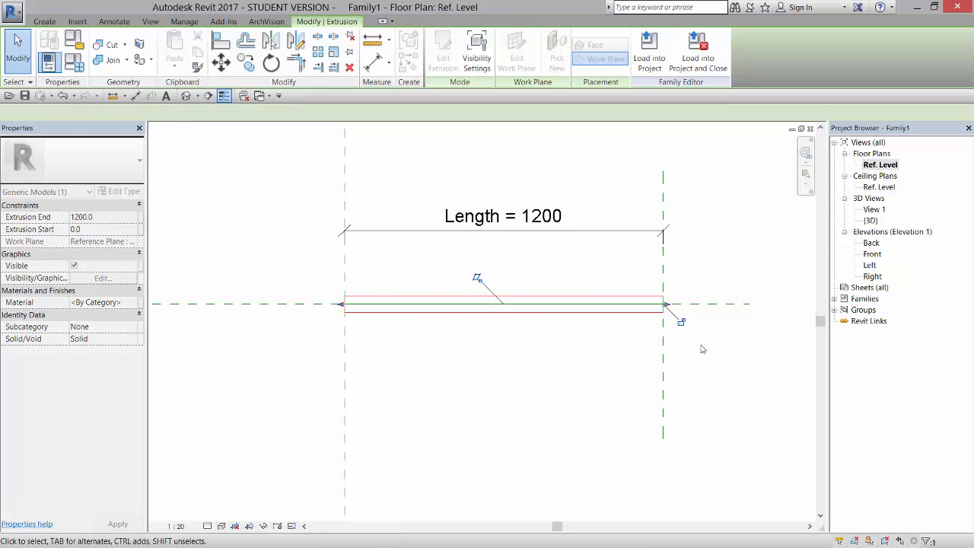
left_click(726, 381)
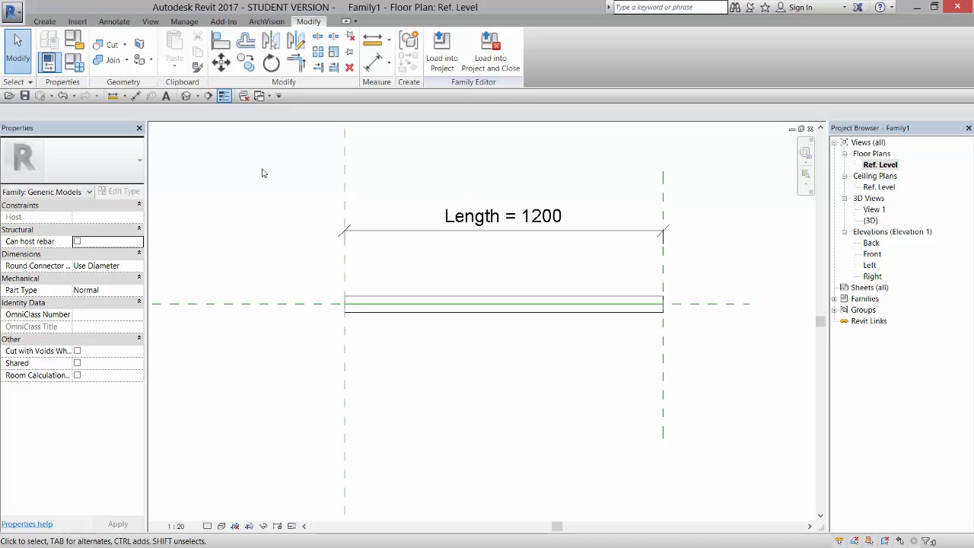
- Test the Length parameter in Family Types by applying 2000, and set it to 1500
left_click(80, 69)
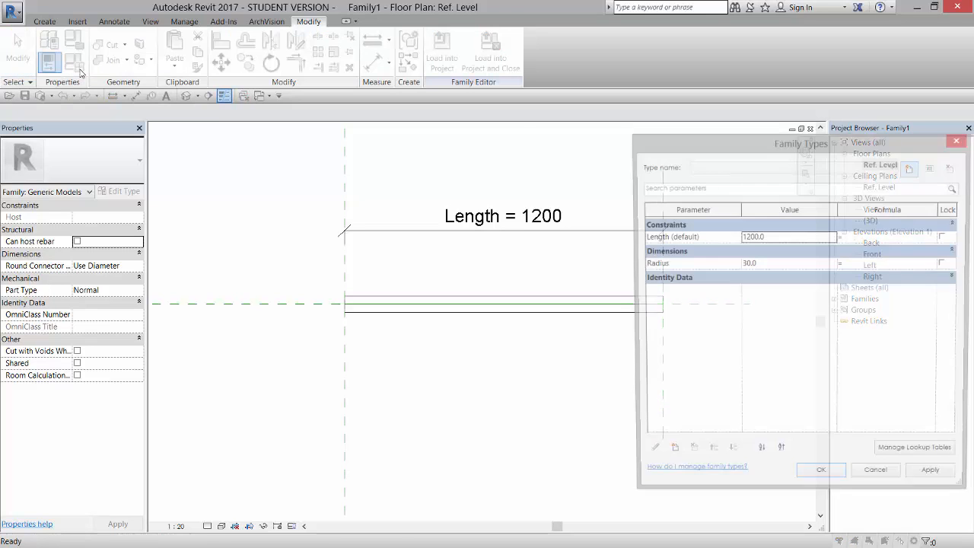
left_click_drag(725, 148, 117, 128)
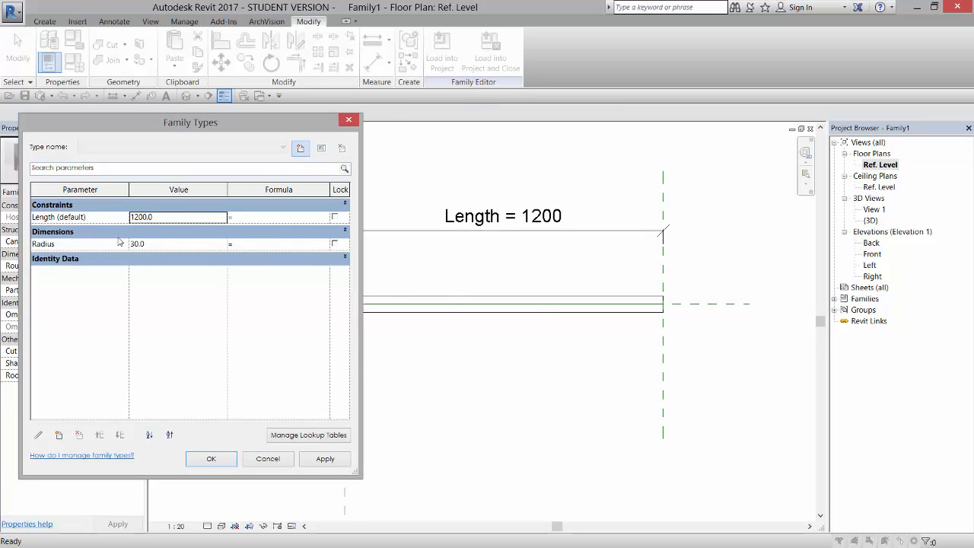
left_click(181, 218)
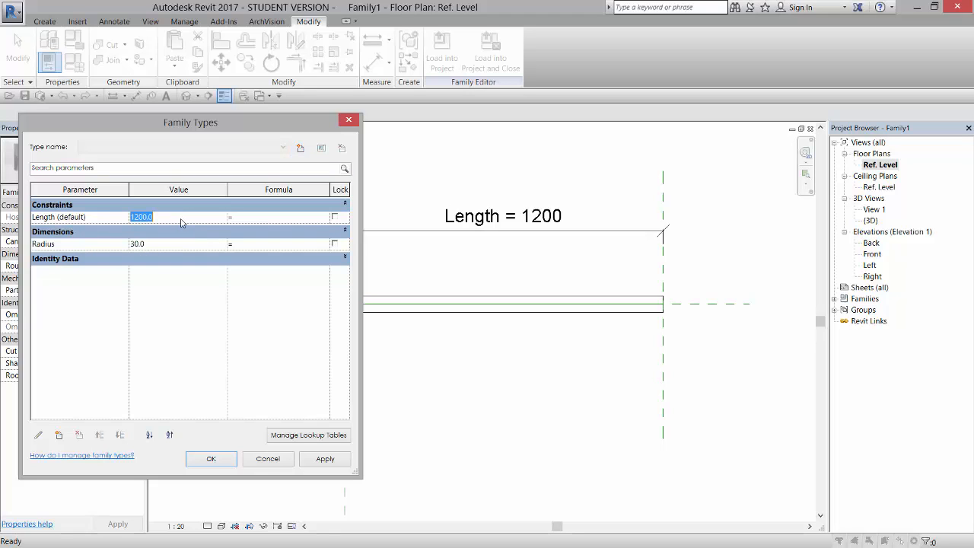
type("2000")
left_click(333, 461)
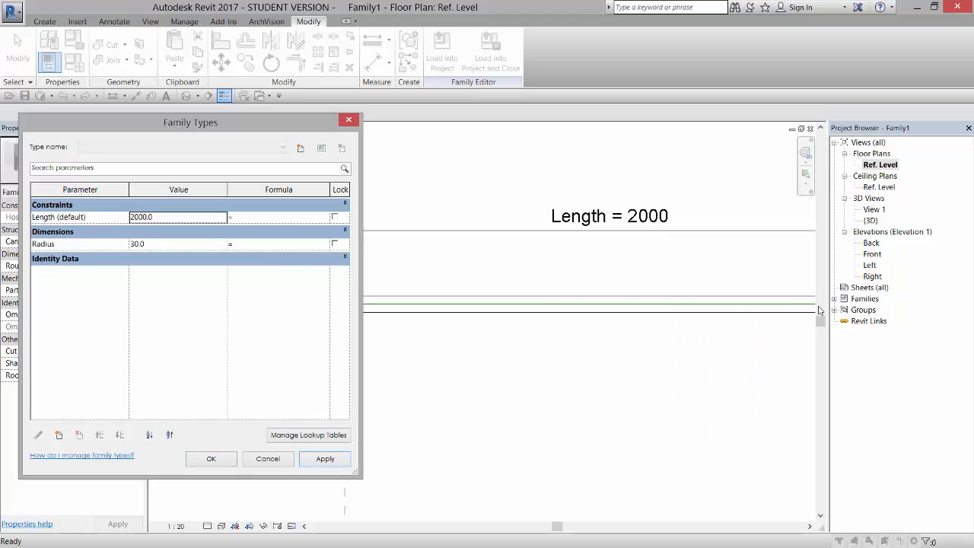
double_click(165, 219)
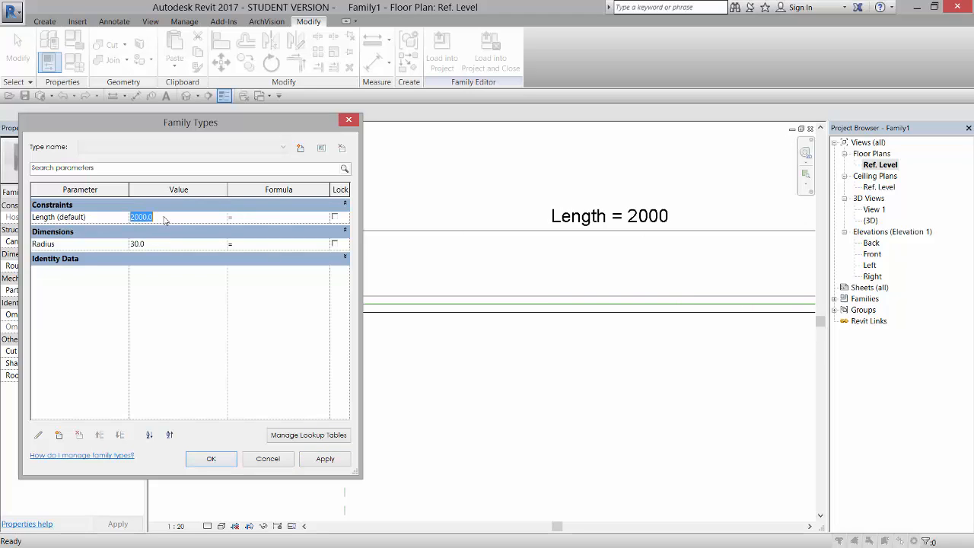
type("1500")
left_click(326, 459)
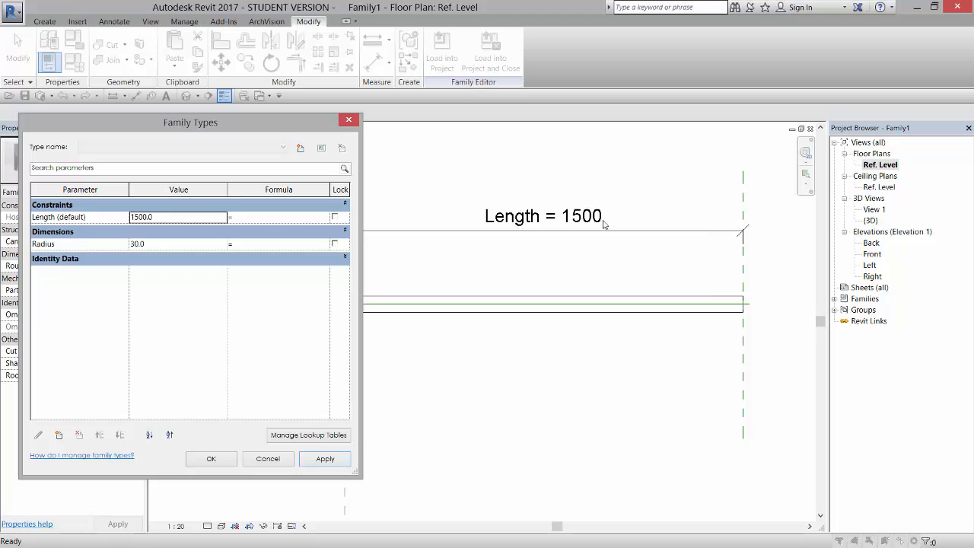
- Set the Radius parameter to 10 and apply it to the family
left_click(155, 246)
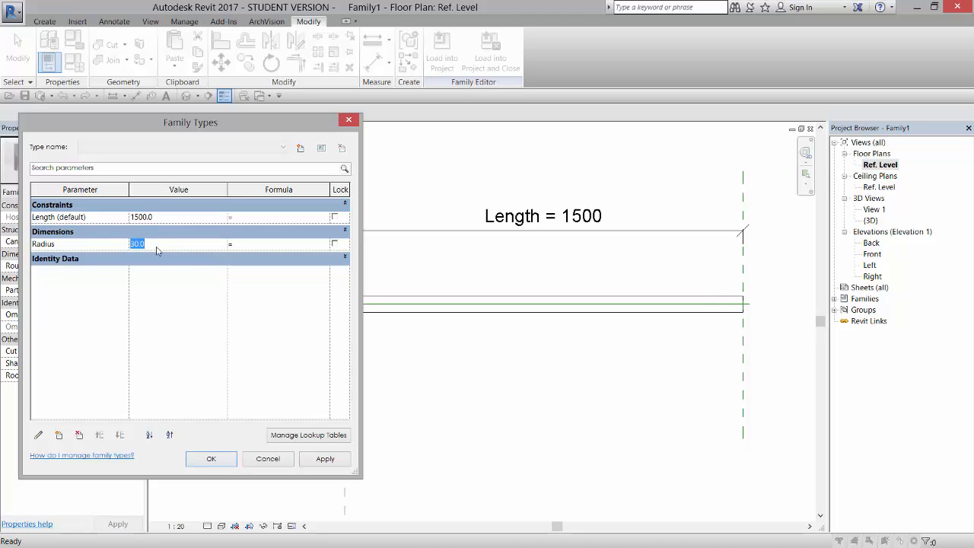
type("10")
left_click(322, 459)
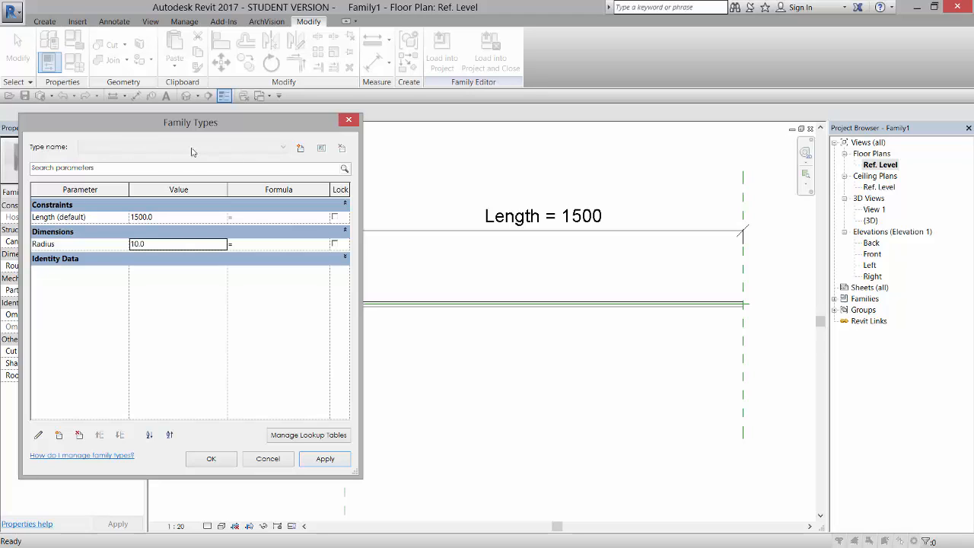
- Create a family type named 25mm and apply a Radius of 12.5 to it
left_click(299, 149)
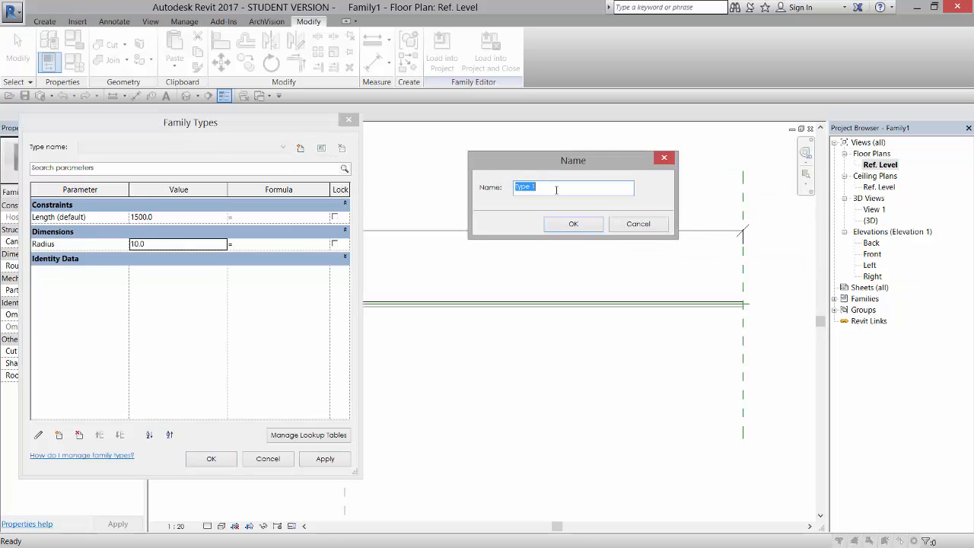
type("25mm")
left_click(574, 225)
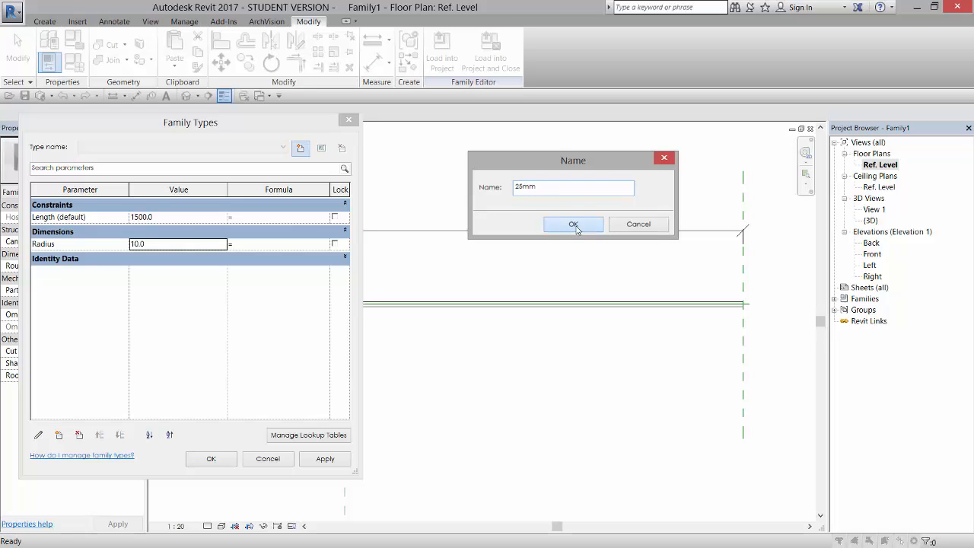
left_click(169, 246)
double_click(168, 246)
type("12")
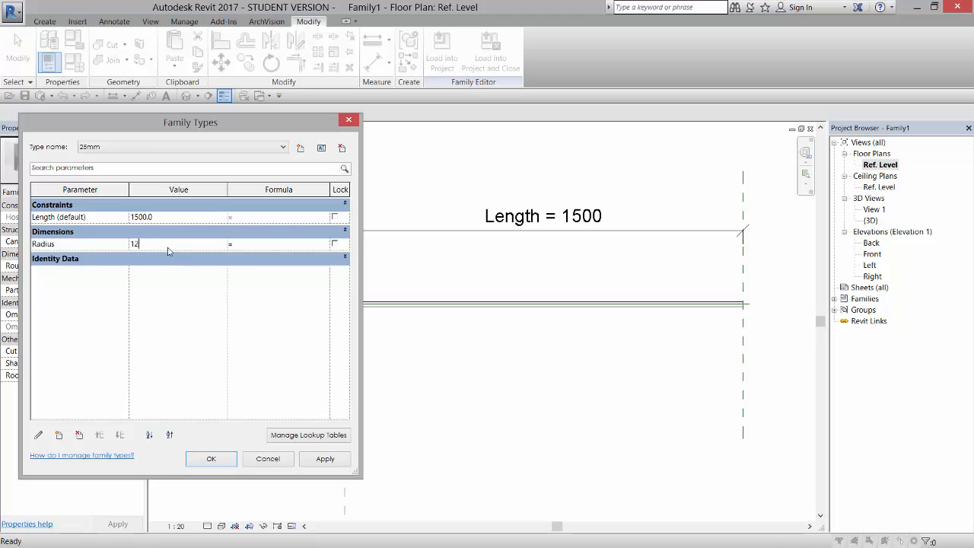
type(".5")
left_click(325, 459)
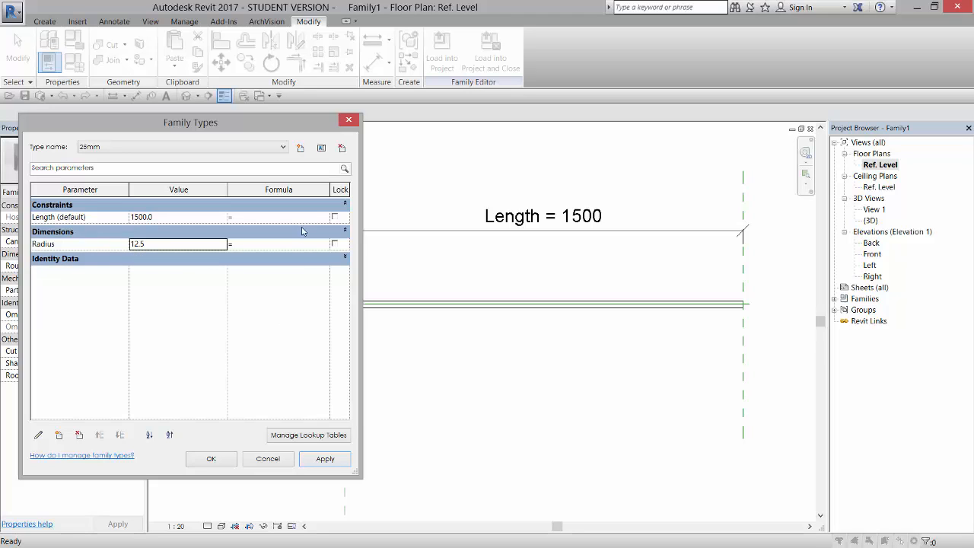
- Add a family type parameter named Diameter, of type Length and grouped under Dimensions
left_click(60, 435)
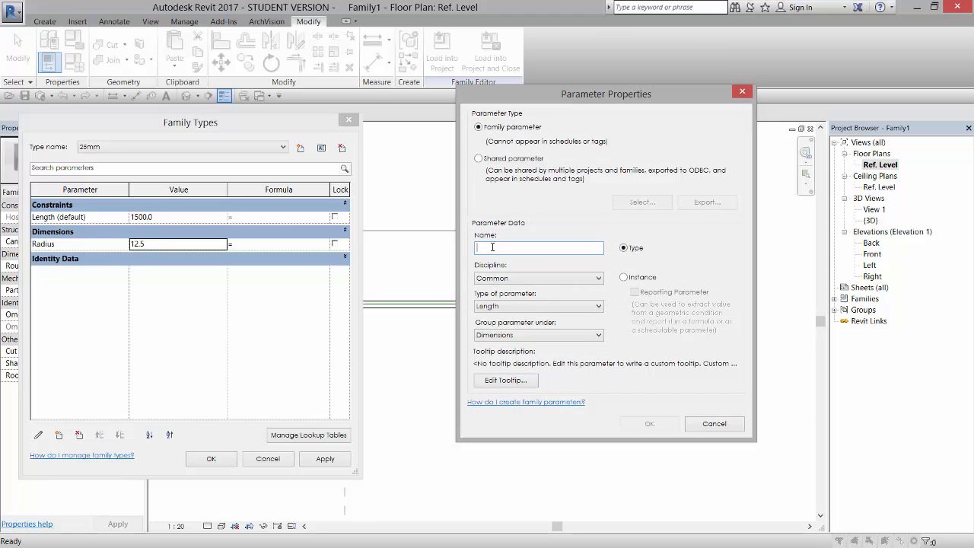
type("Diameter")
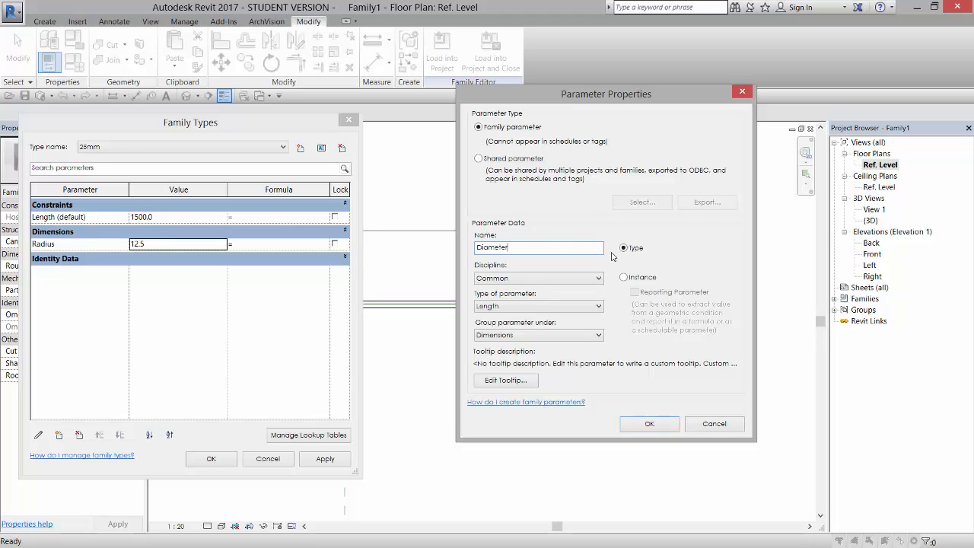
key("Tab")
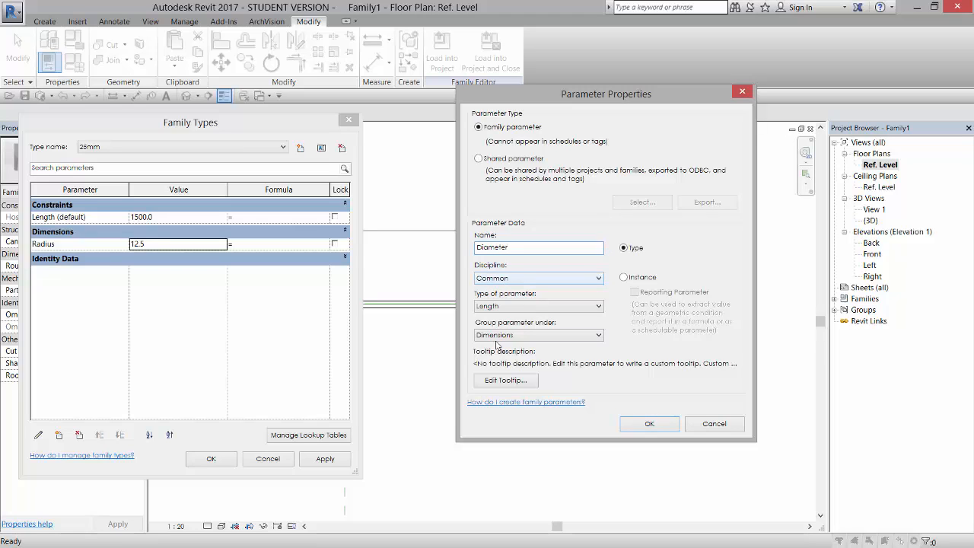
key("Tab")
key("Tab")
left_click(648, 424)
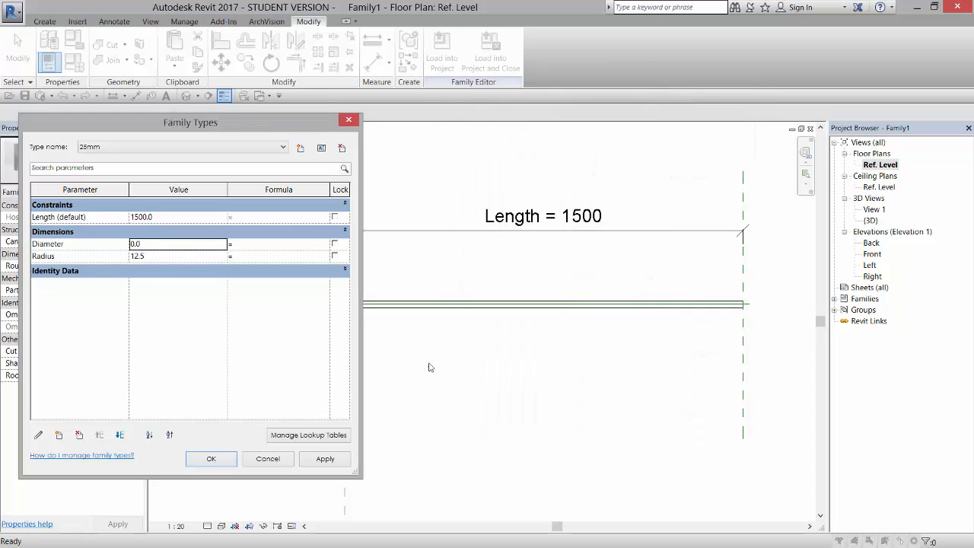
- Set Diameter to 25 for the 25mm type and drive Radius with the formula Diameter/2, applying the change
left_click(169, 249)
type("25")
key("Tab")
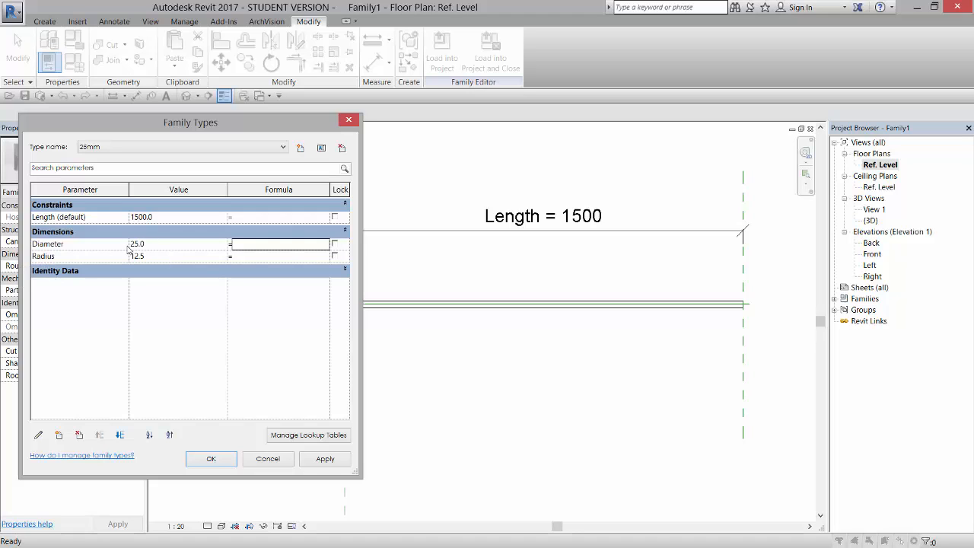
left_click(262, 257)
type("Diameter/2")
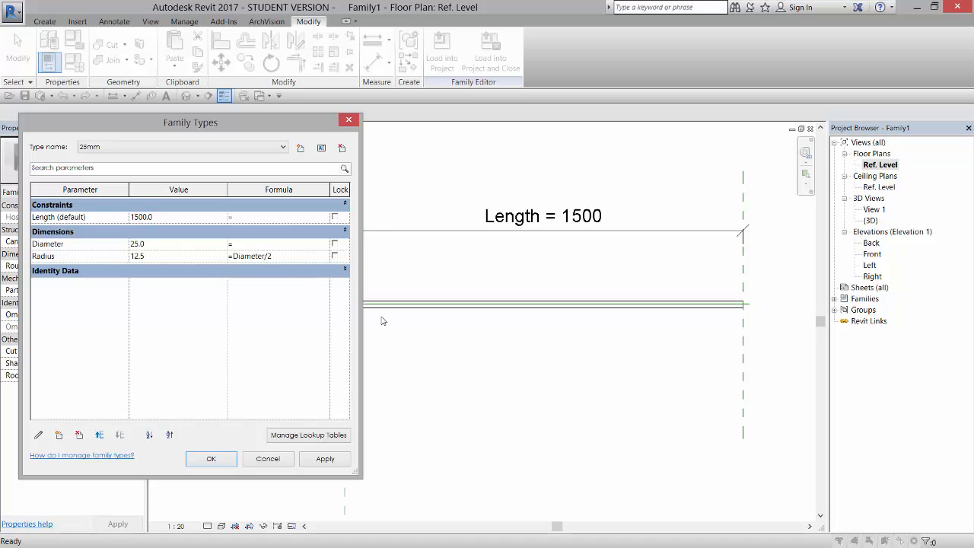
left_click(324, 461)
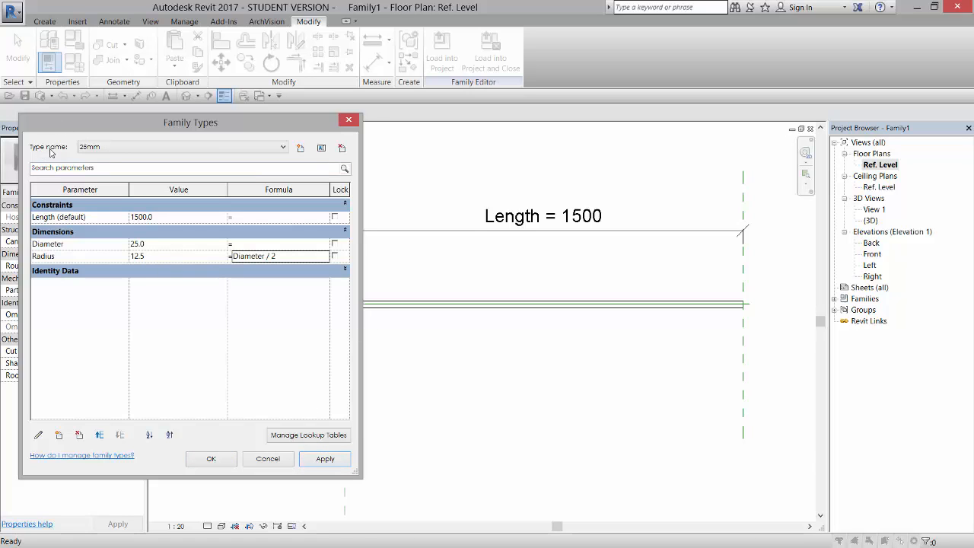
- Create a second family type named 50mm and apply a Diameter of 50 to it
left_click(301, 148)
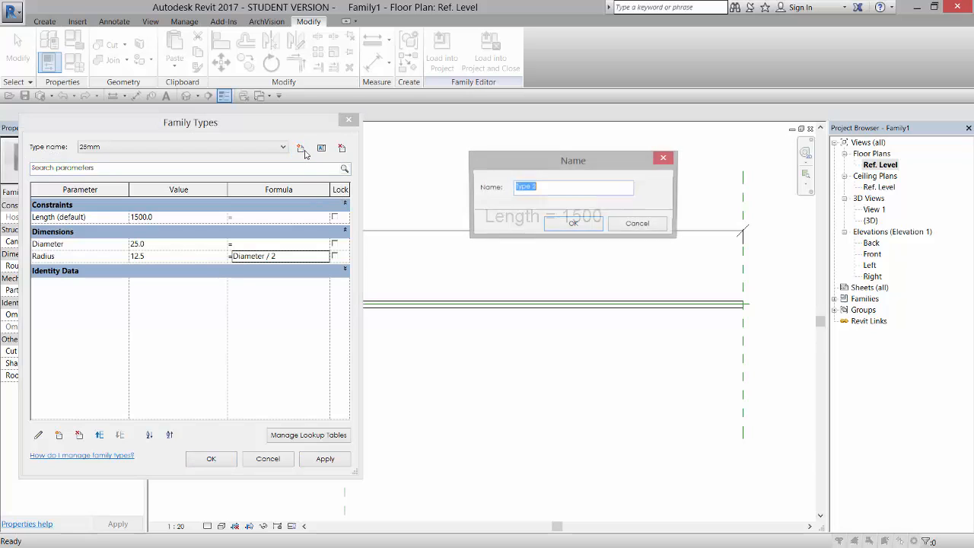
type("50mm")
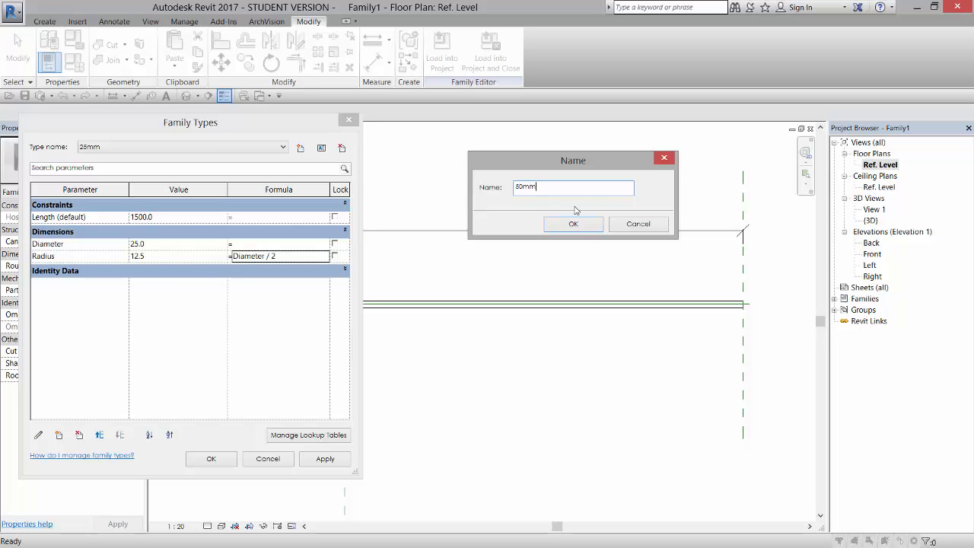
left_click(572, 223)
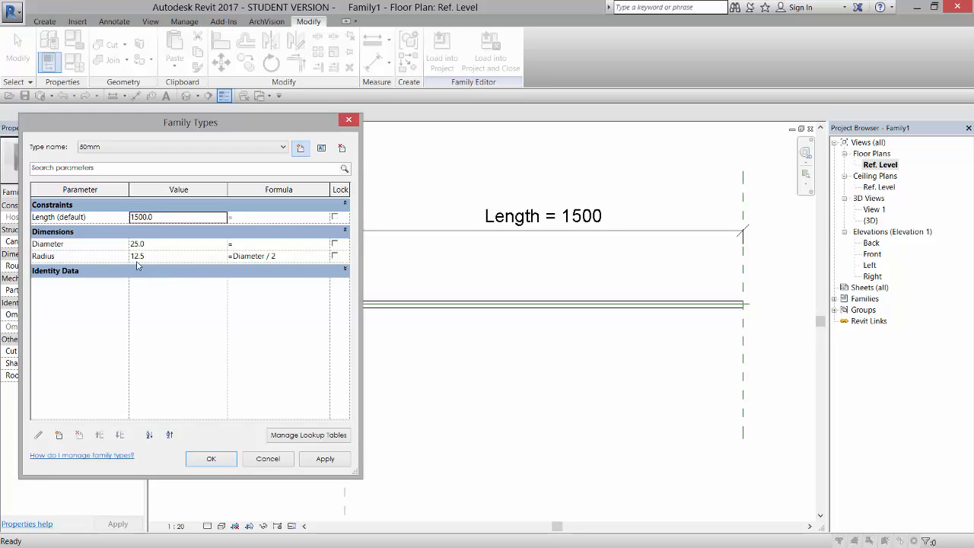
left_click(158, 244)
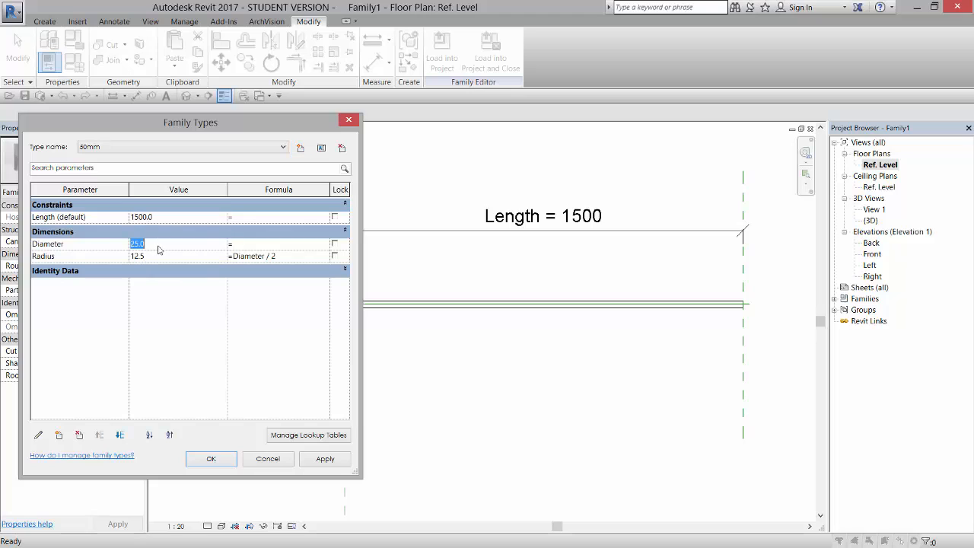
type("50")
left_click(325, 459)
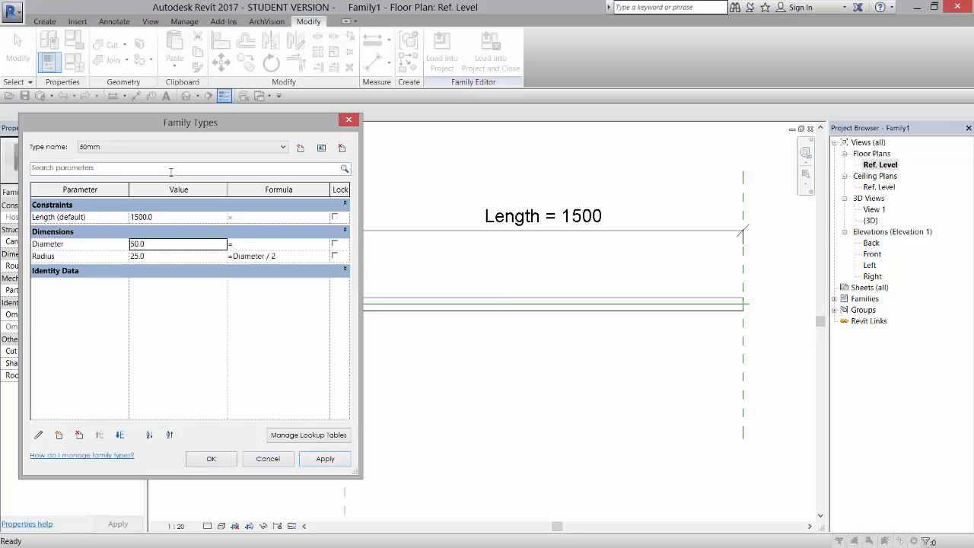
- Test the family types by applying 25mm and switching back to 50mm, and accept the Family Types settings
left_click(280, 147)
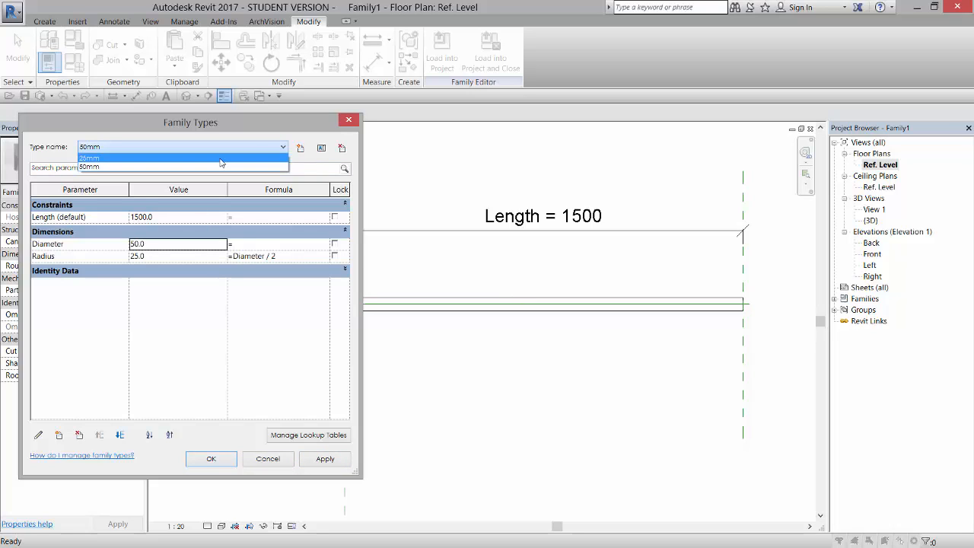
left_click(217, 161)
left_click(322, 459)
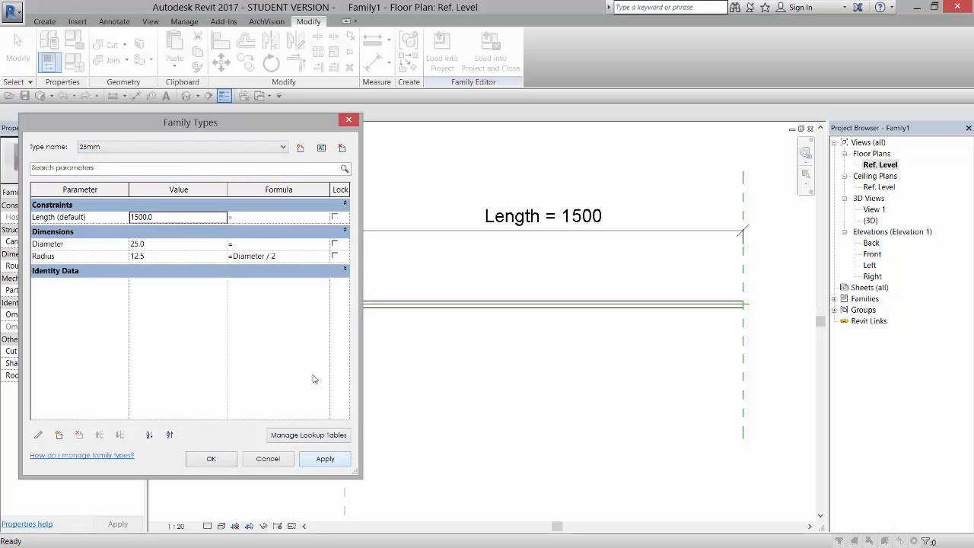
left_click(240, 151)
left_click(241, 162)
left_click(339, 463)
left_click(213, 460)
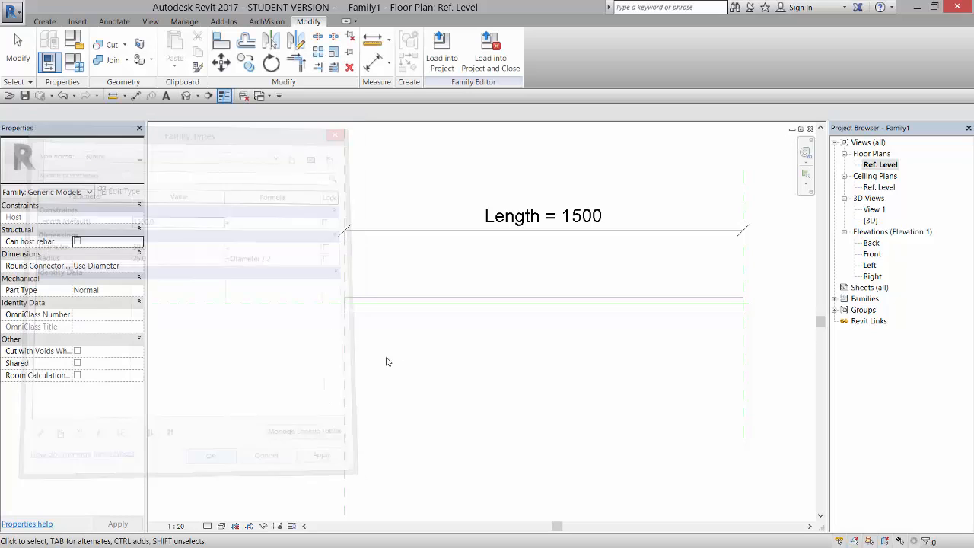
- Associate the extrusion's Material property with a new type parameter named Cable Mat, grouped under Materials and Finishes
left_click(410, 313)
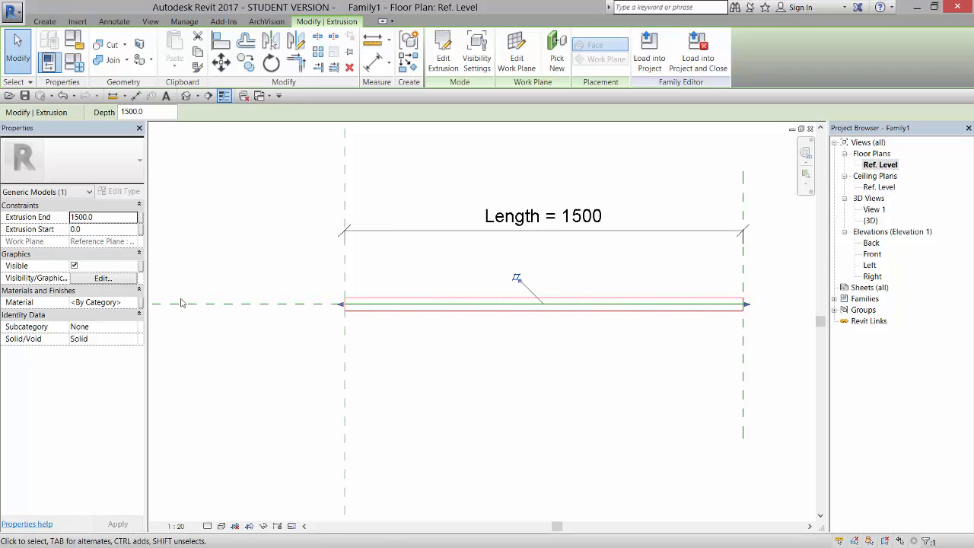
left_click(140, 302)
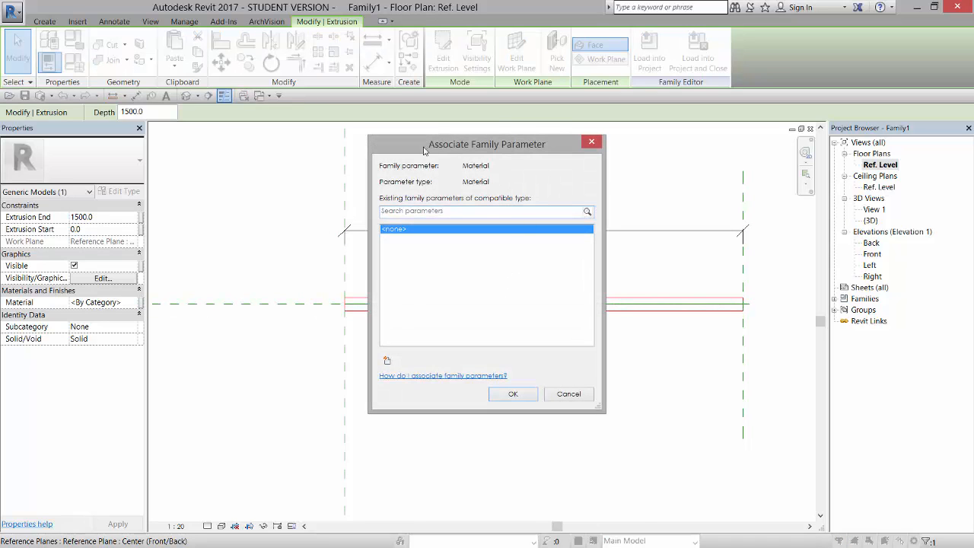
left_click(387, 361)
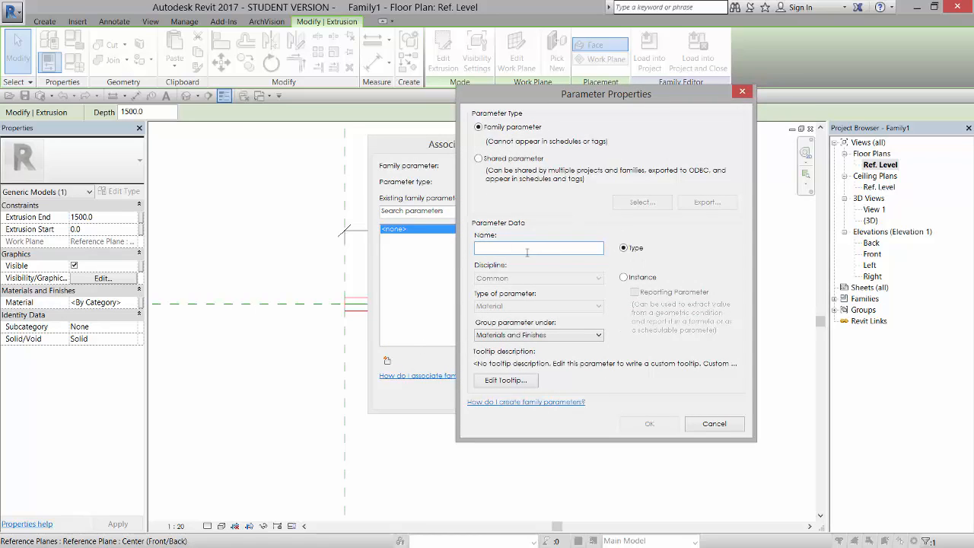
type("Coo")
type("le Mat")
left_click(649, 424)
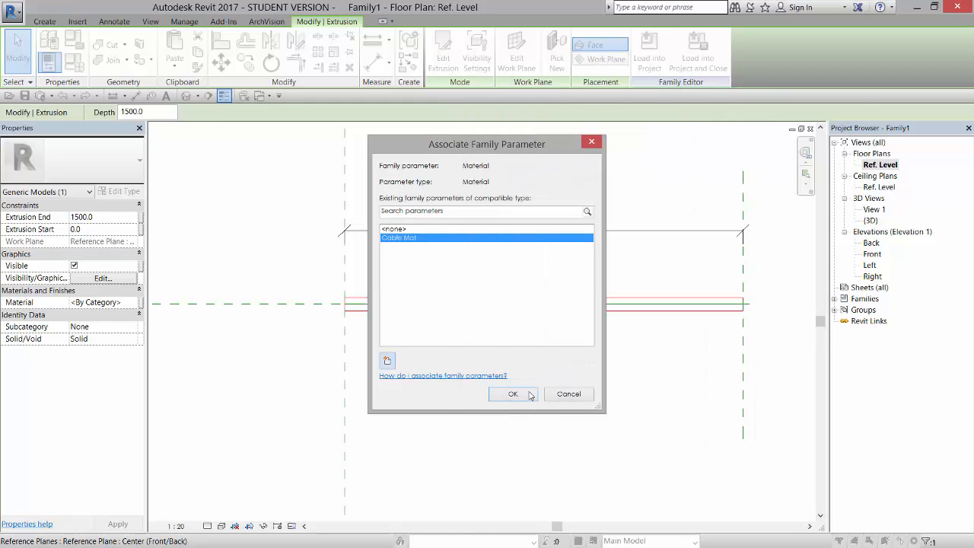
left_click(512, 394)
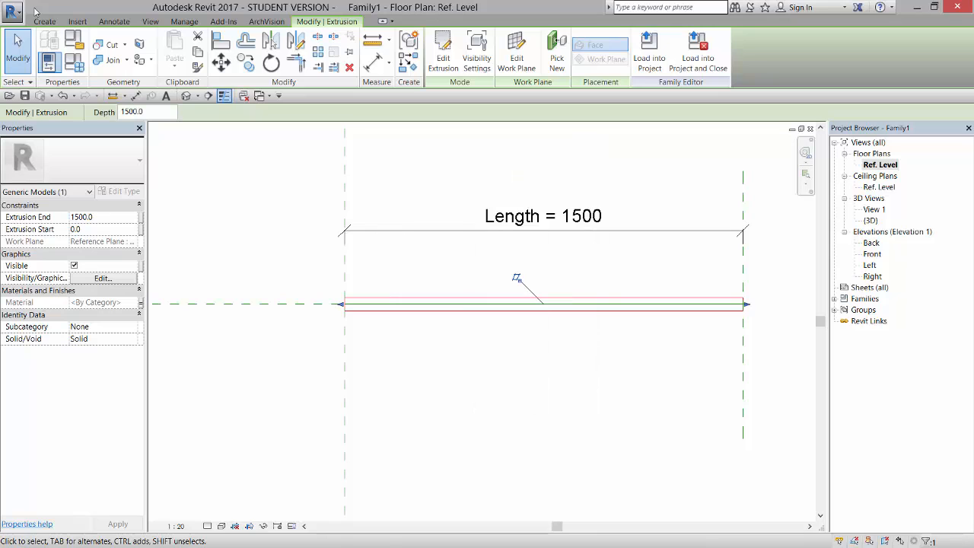
- Save the family to the Desktop with the file name Cable Working
left_click(12, 12)
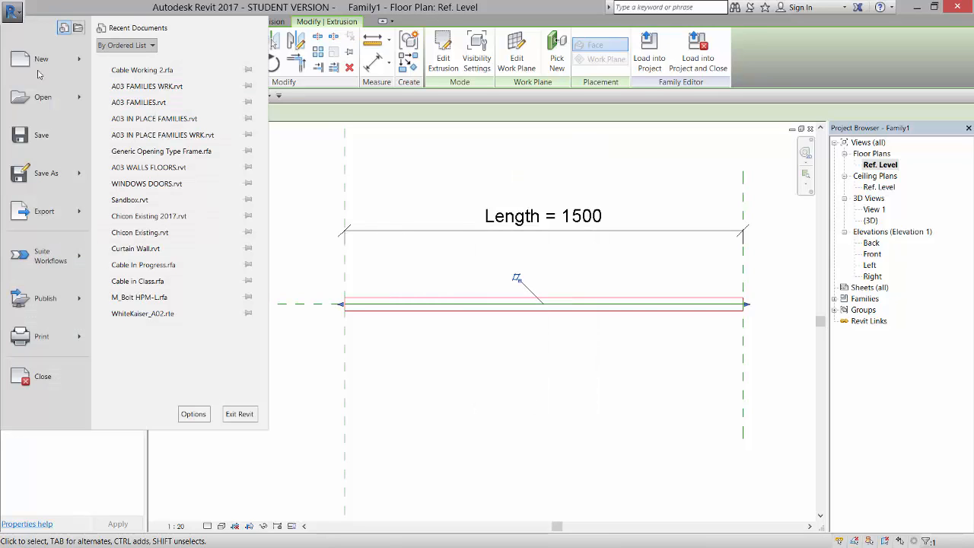
left_click(61, 140)
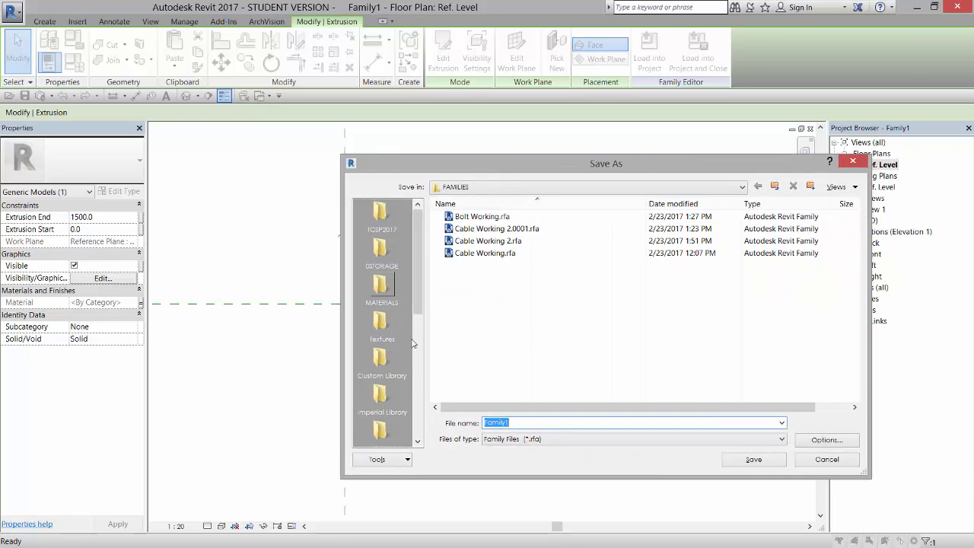
scroll(415, 276, "down", 5)
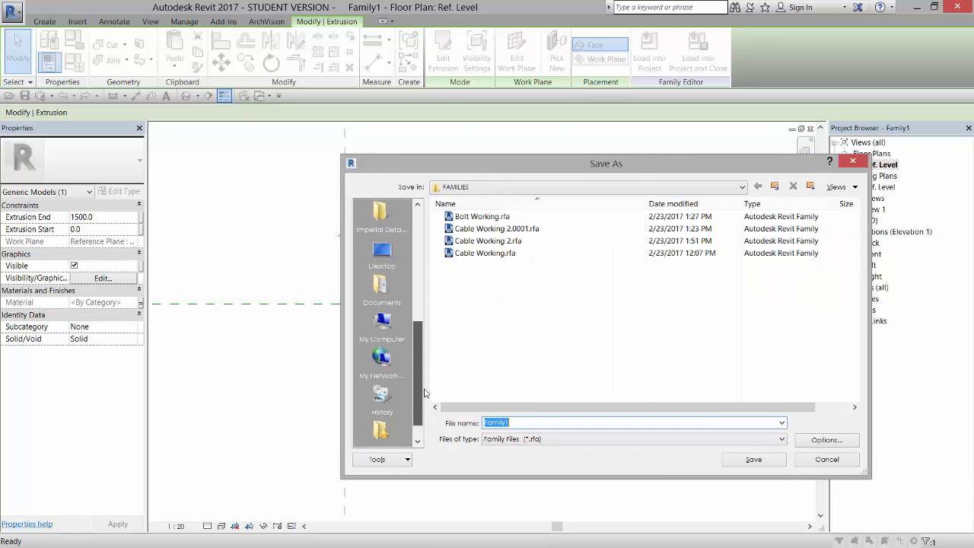
left_click(382, 257)
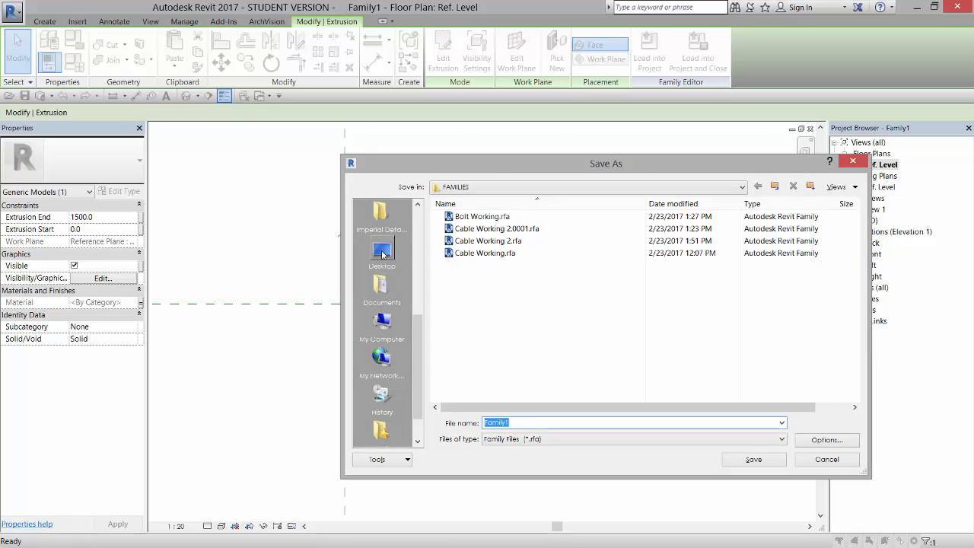
double_click(520, 422)
type("Ca")
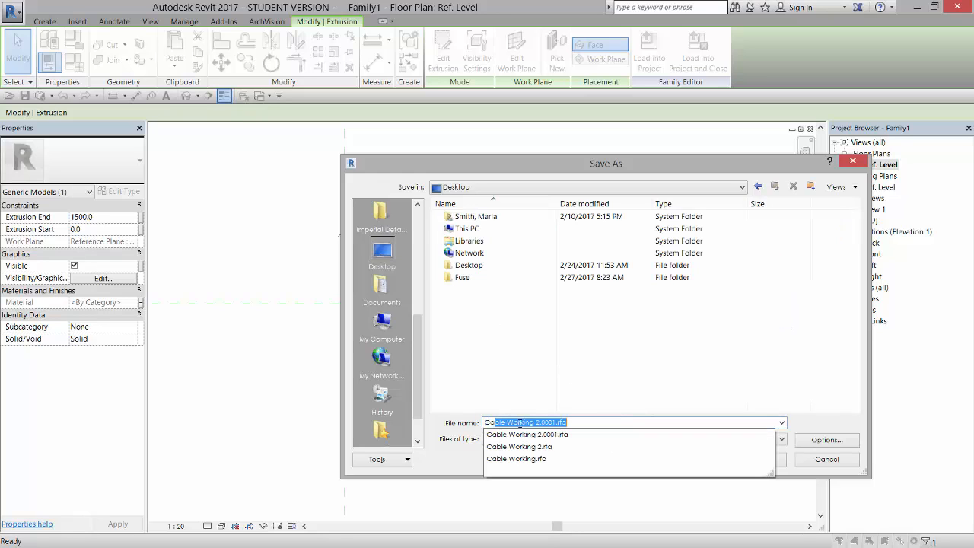
type("ble Working")
key("BackSpace")
key("BackSpace")
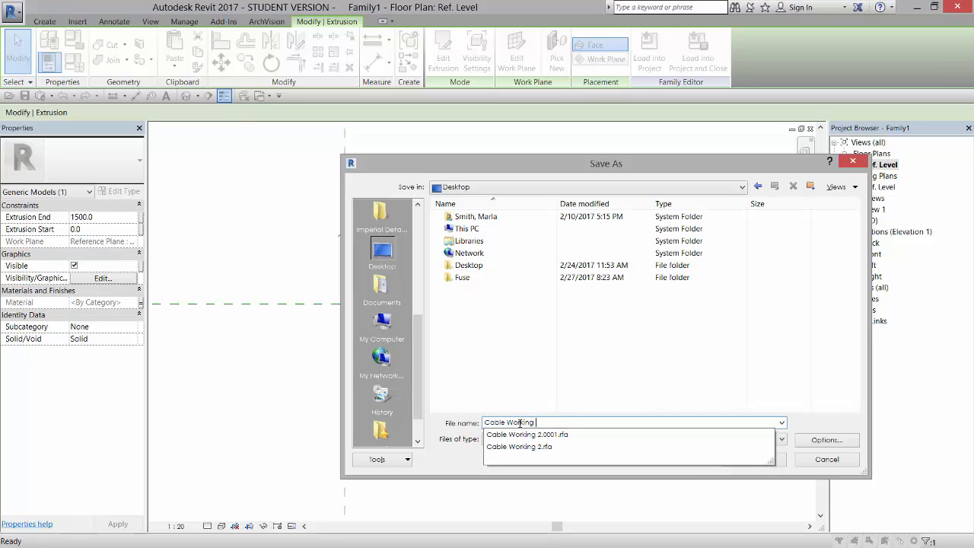
left_click(820, 389)
left_click(764, 463)
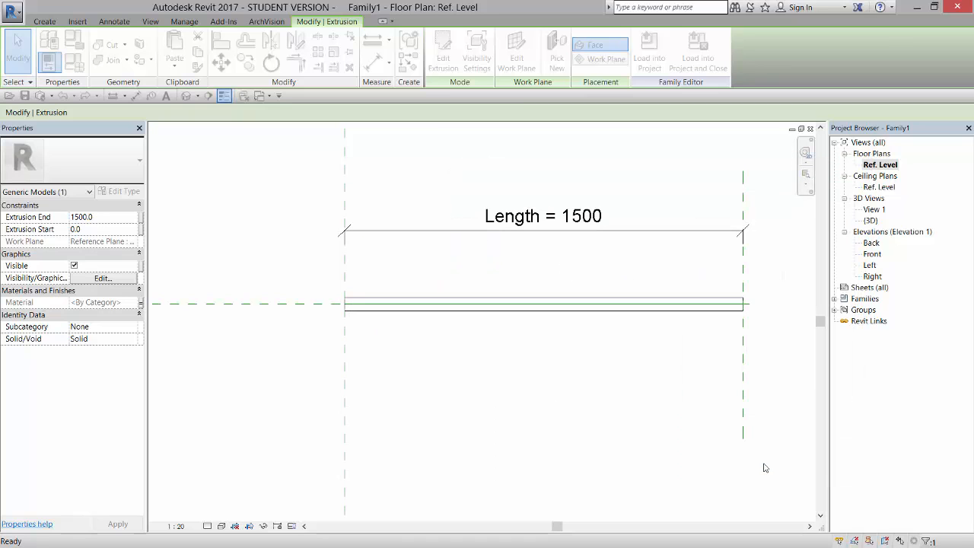